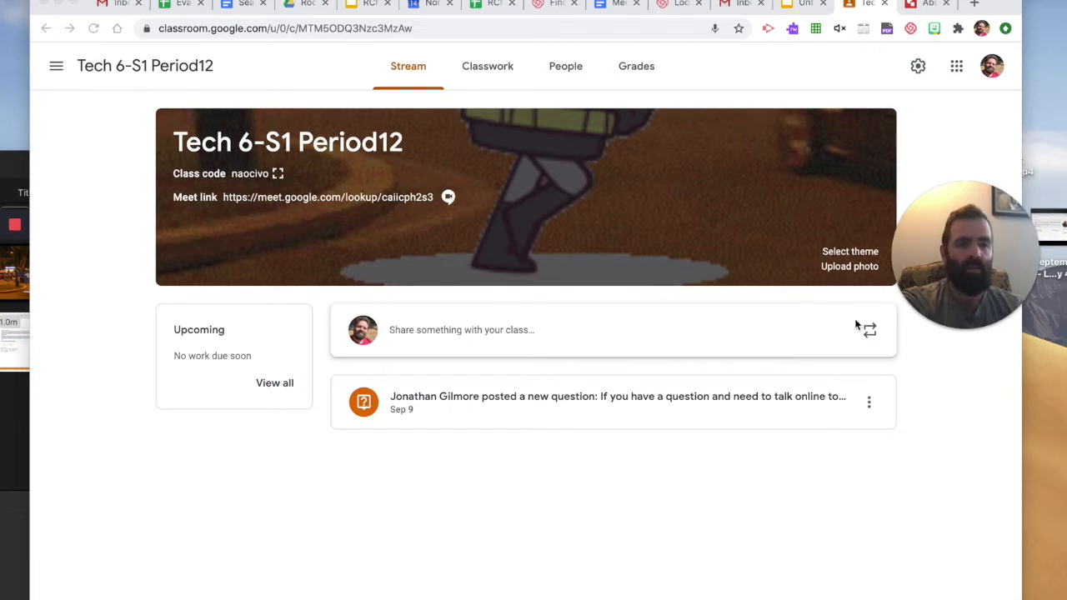
Go to the class's Classwork and review the instructions of the "About Me Google Drawing" draft assignment
{"action": "left_click", "coordinate": [498, 78]}
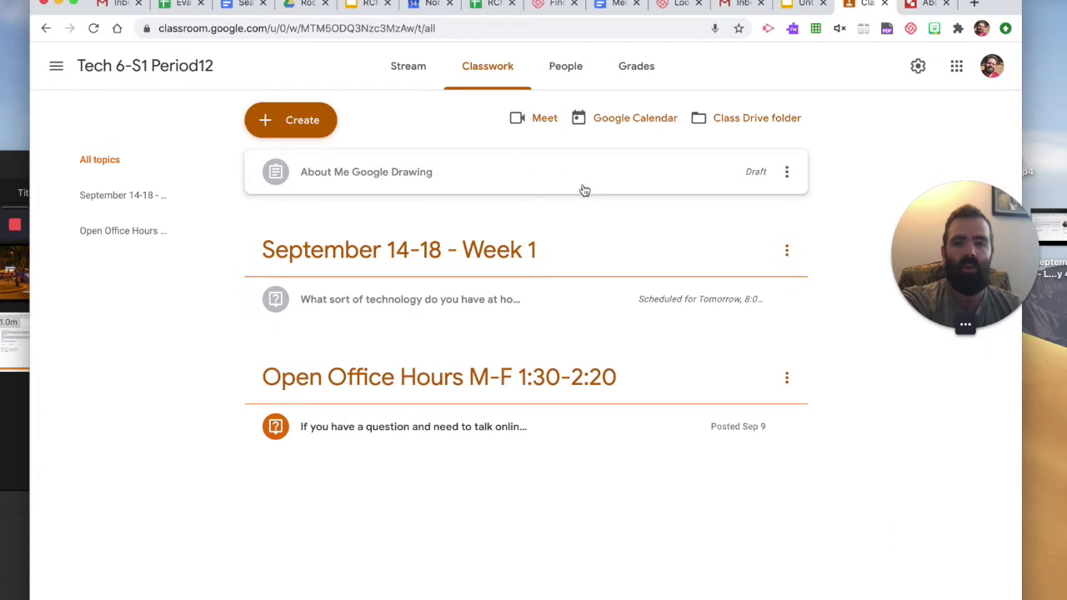
{"action": "left_click", "coordinate": [550, 185]}
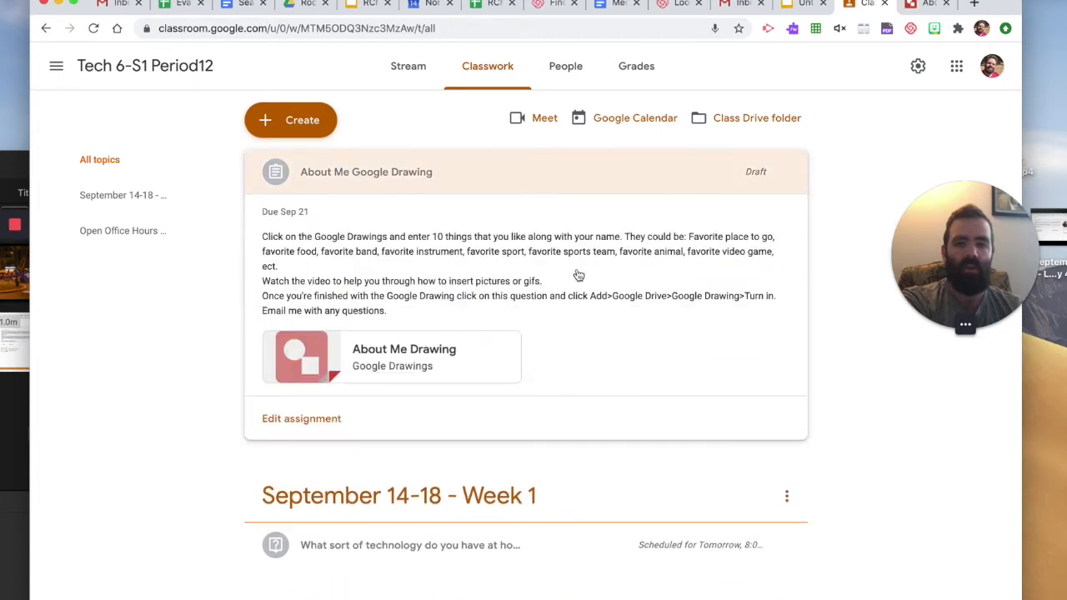
{"action": "left_click", "coordinate": [794, 175]}
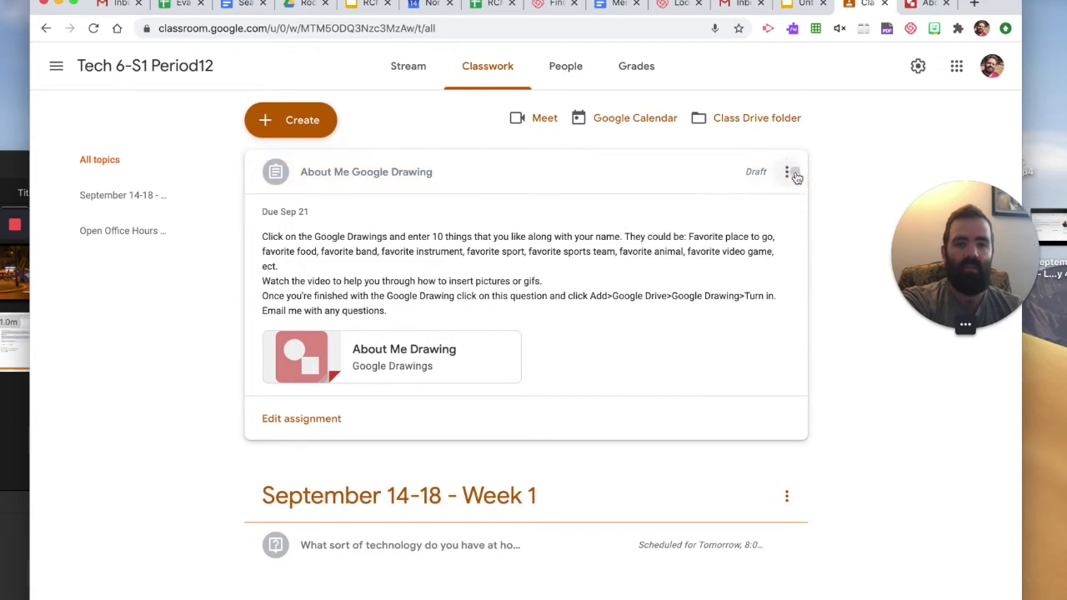
{"action": "left_click", "coordinate": [732, 204]}
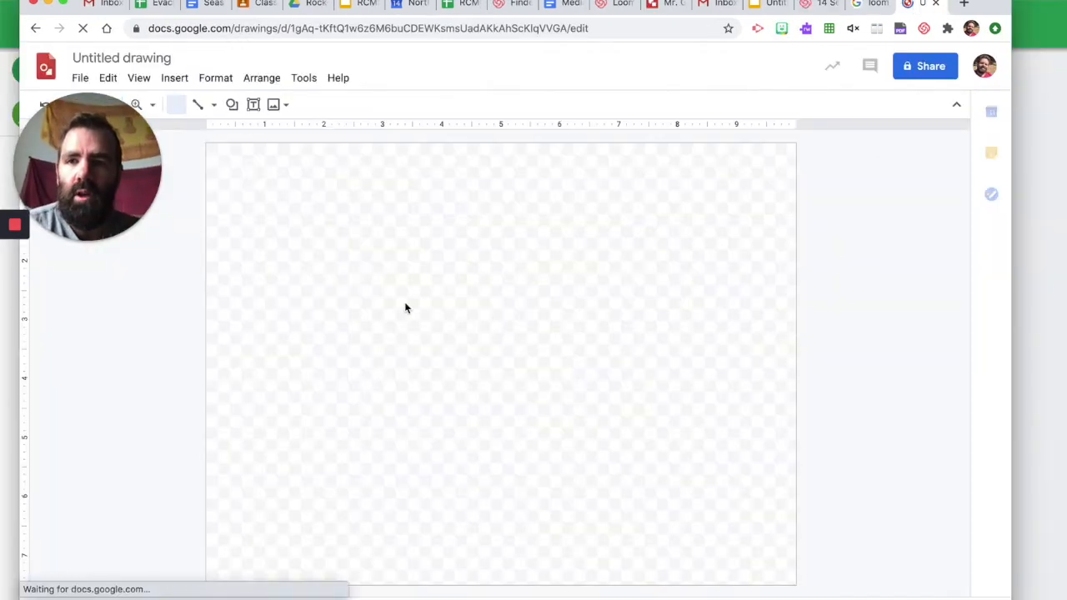
{"action": "mouse_move", "coordinate": [142, 193]}
{"action": "left_mouse_down"}
{"action": "mouse_move", "coordinate": [911, 382]}
{"action": "mouse_move", "coordinate": [912, 409]}
{"action": "mouse_move", "coordinate": [941, 429]}
{"action": "left_mouse_up"}
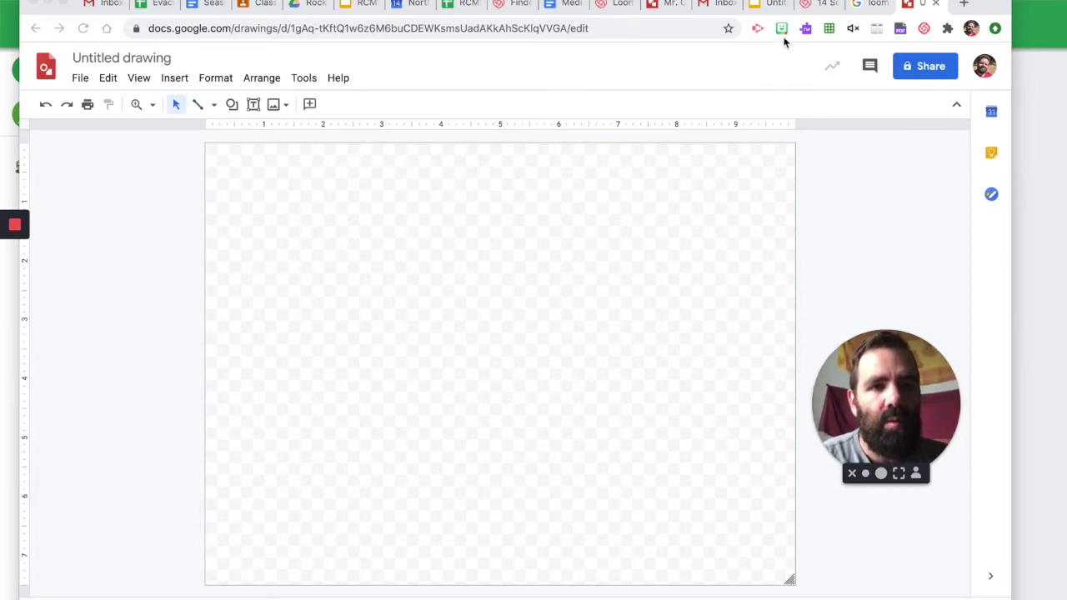
Unpin the Bitmoji browser extension and pin it again
{"action": "left_click", "coordinate": [947, 28]}
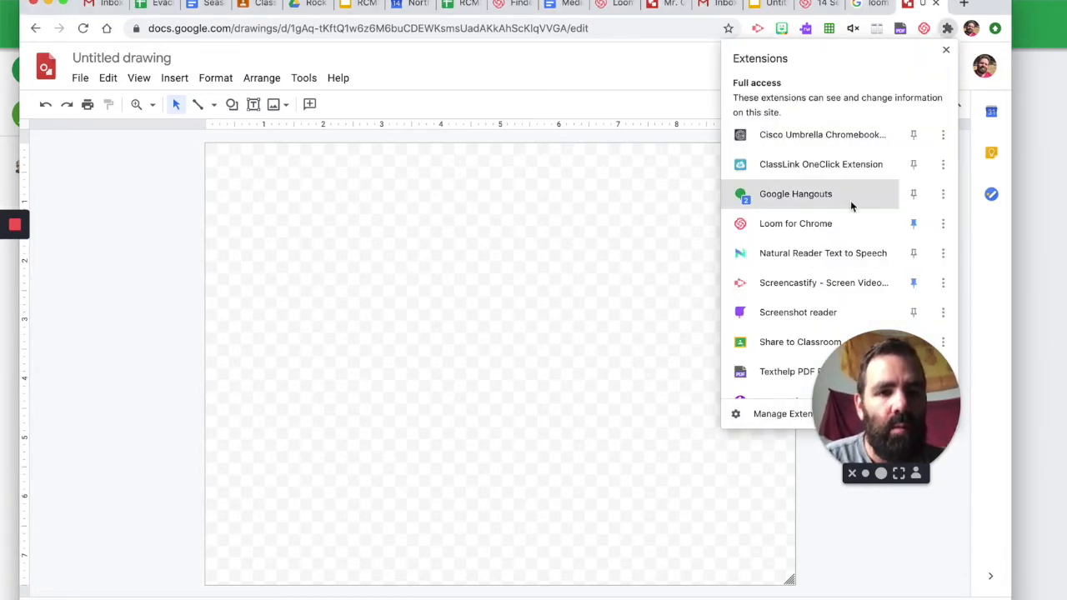
{"action": "scroll", "coordinate": [822, 264], "scroll_direction": "down", "scroll_amount": 7}
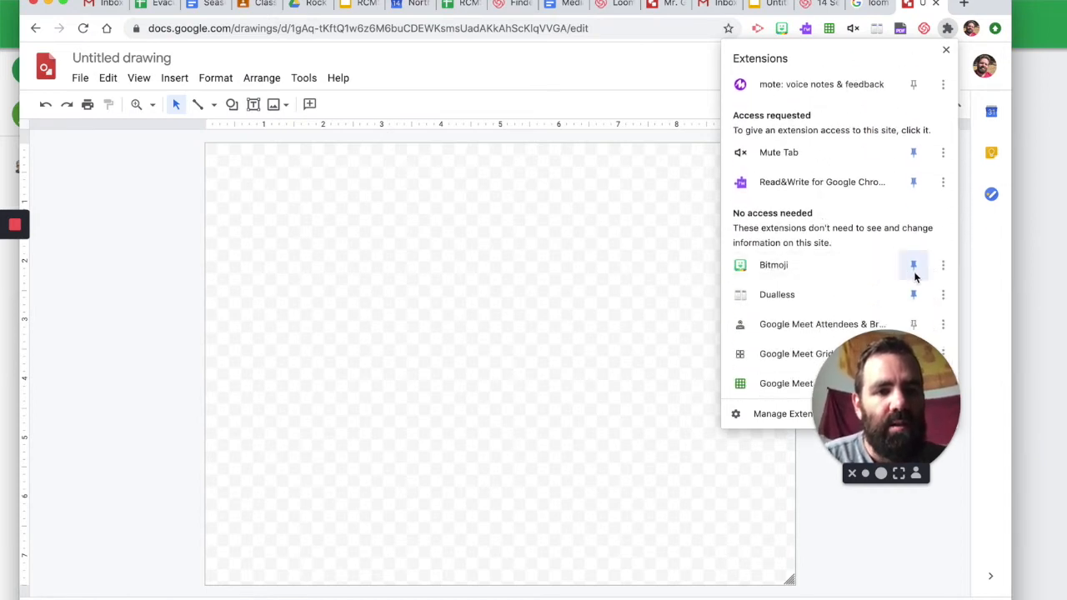
{"action": "left_click", "coordinate": [914, 269]}
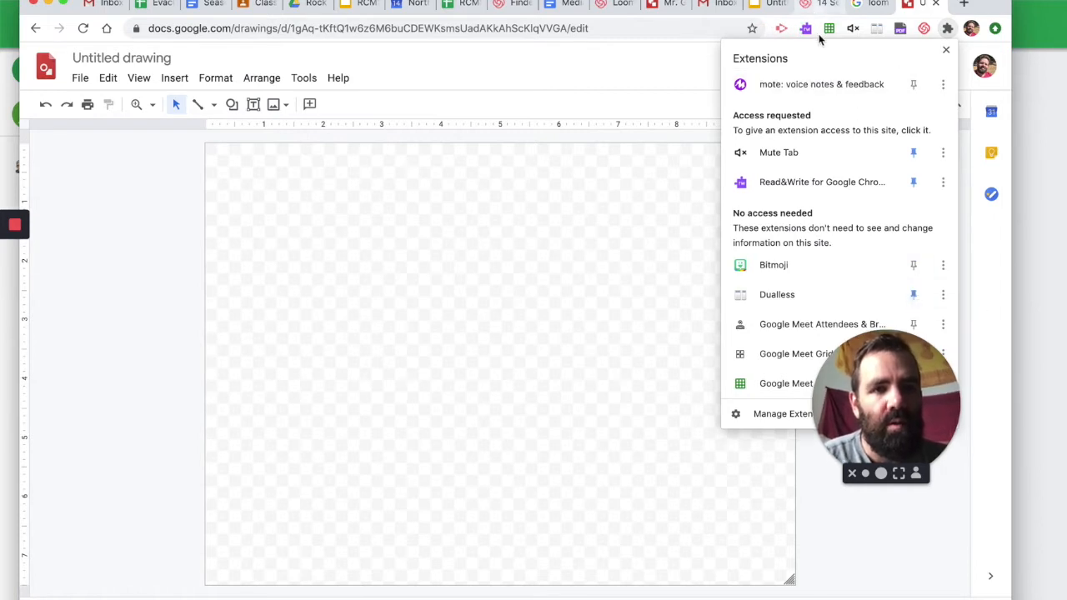
{"action": "left_click", "coordinate": [918, 272]}
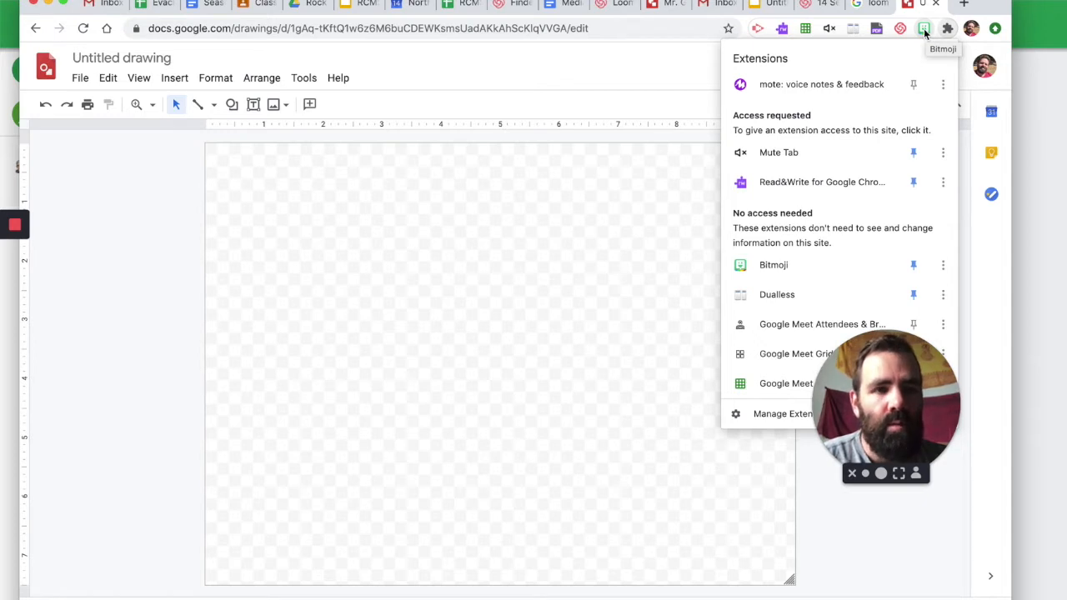
Save the running character from the recent Bitmojis to the Desktop as a PNG image
{"action": "left_click", "coordinate": [924, 30]}
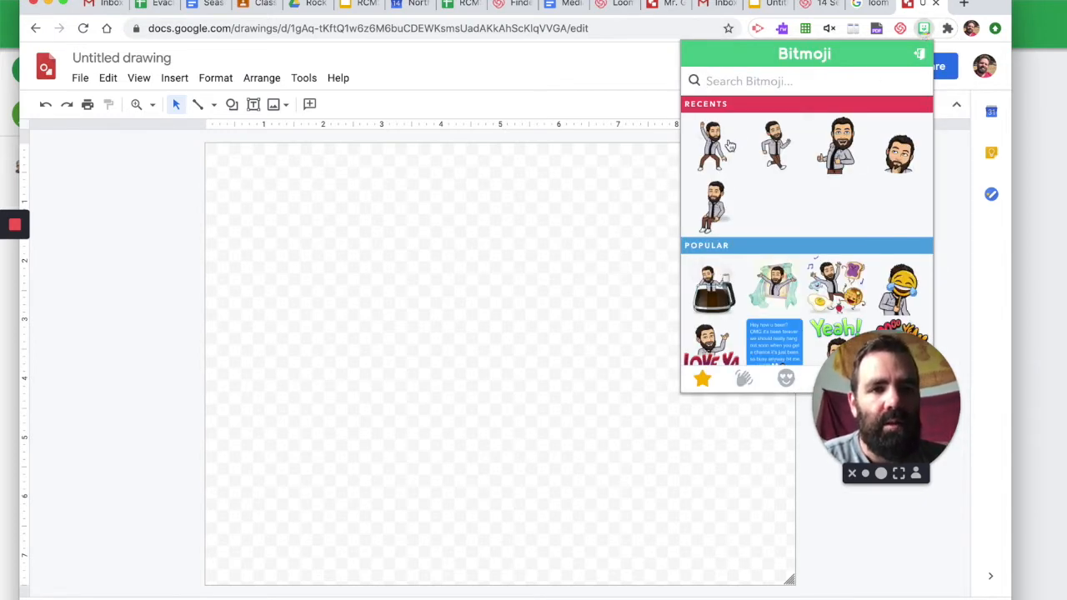
{"action": "left_click", "coordinate": [774, 155]}
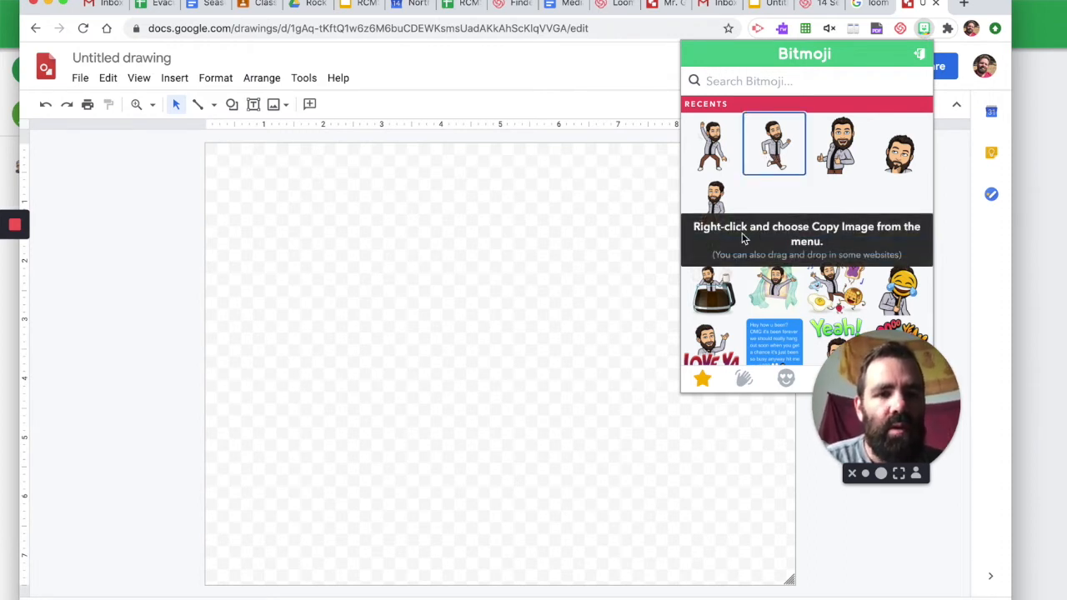
{"action": "right_click", "coordinate": [781, 138]}
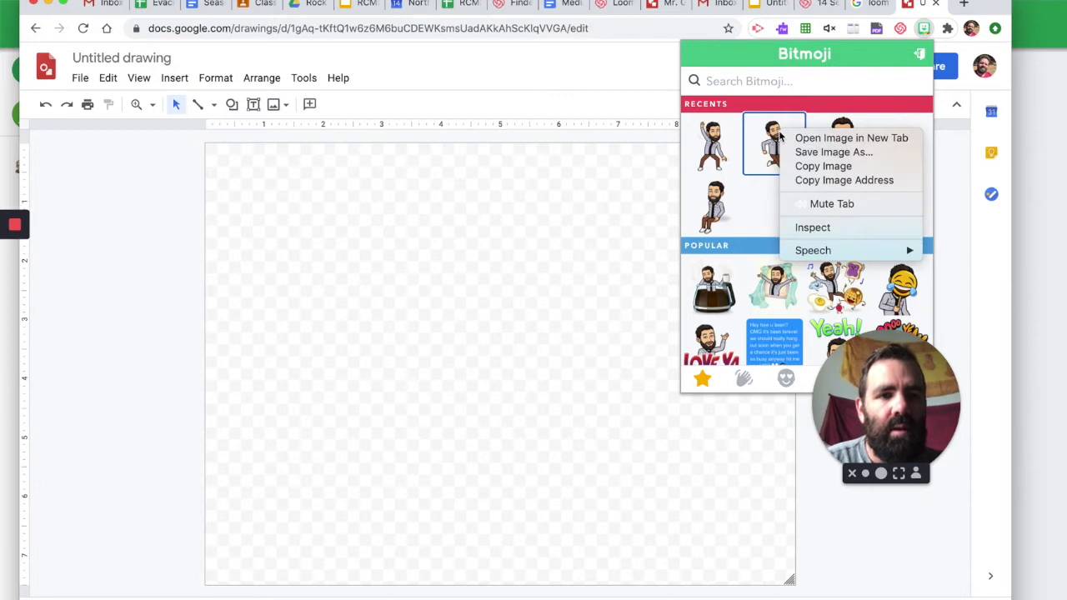
{"action": "left_click", "coordinate": [786, 152]}
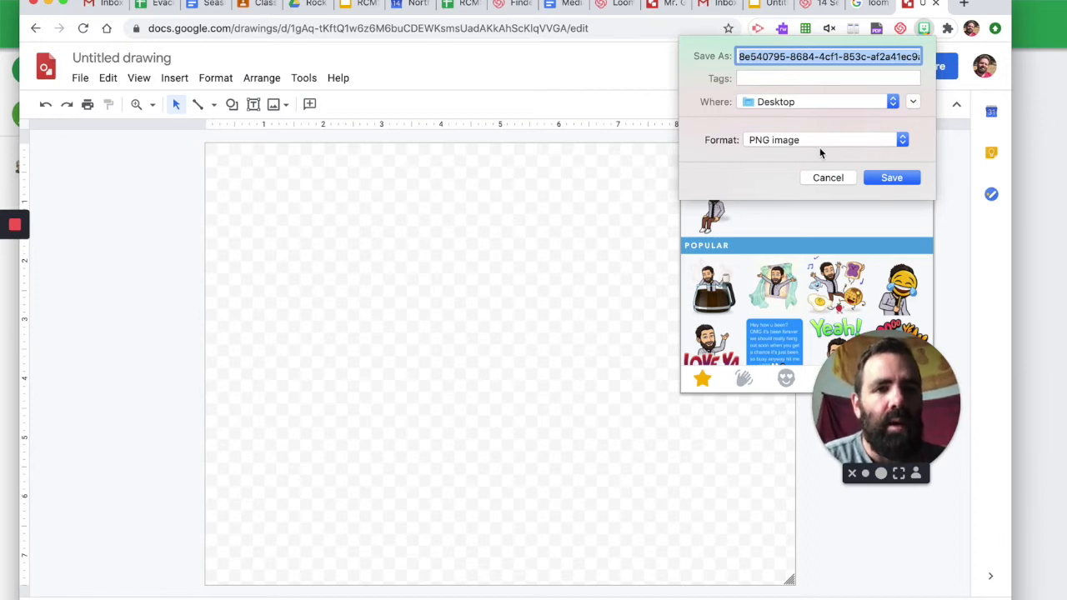
{"action": "left_click", "coordinate": [873, 179]}
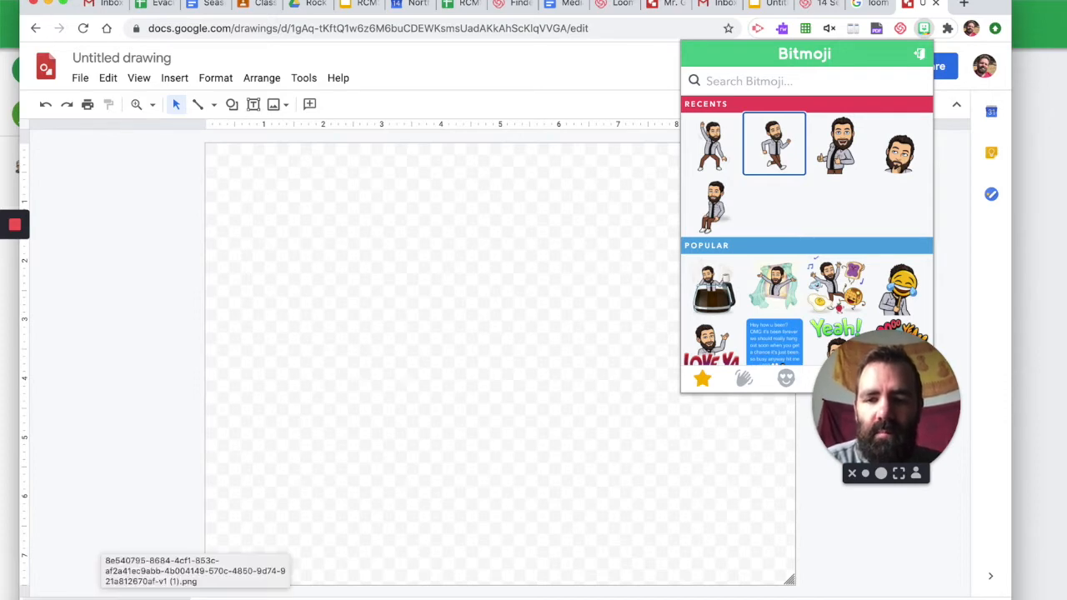
Place the downloaded Bitmoji image in the drawing and enlarge it proportionally to about 5.8 inches wide
{"action": "left_click_drag", "start_coordinate": [166, 596], "coordinate": [424, 373]}
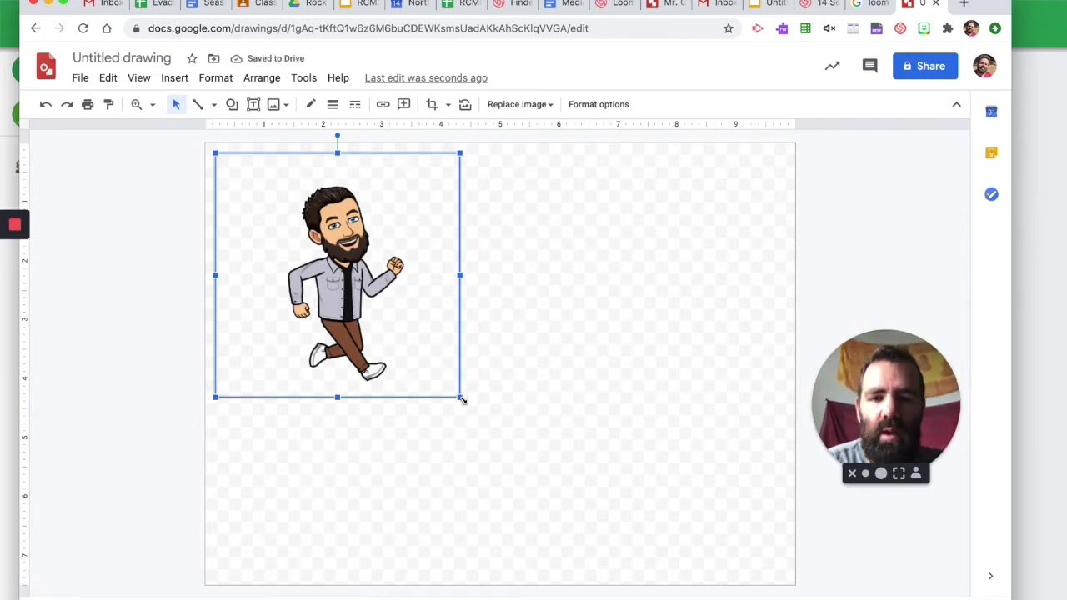
{"action": "left_click_drag", "start_coordinate": [461, 400], "coordinate": [557, 496]}
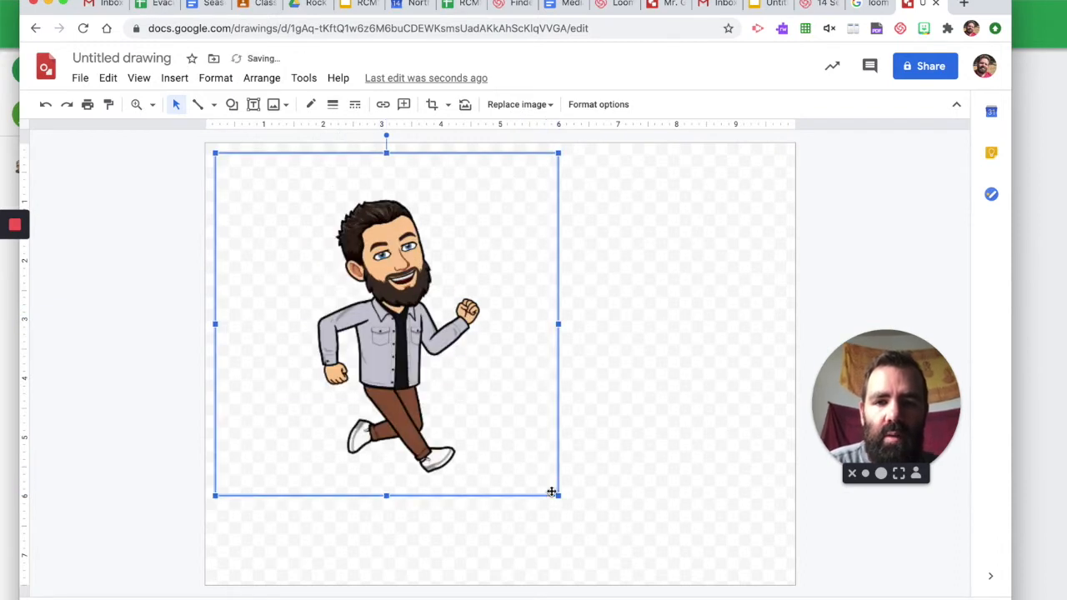
Try rotating the Bitmoji image and flipping it horizontally by stretching its side, and undo the changes
{"action": "mouse_move", "coordinate": [386, 134]}
{"action": "left_mouse_down"}
{"action": "mouse_move", "coordinate": [492, 171]}
{"action": "mouse_move", "coordinate": [385, 142]}
{"action": "left_mouse_up"}
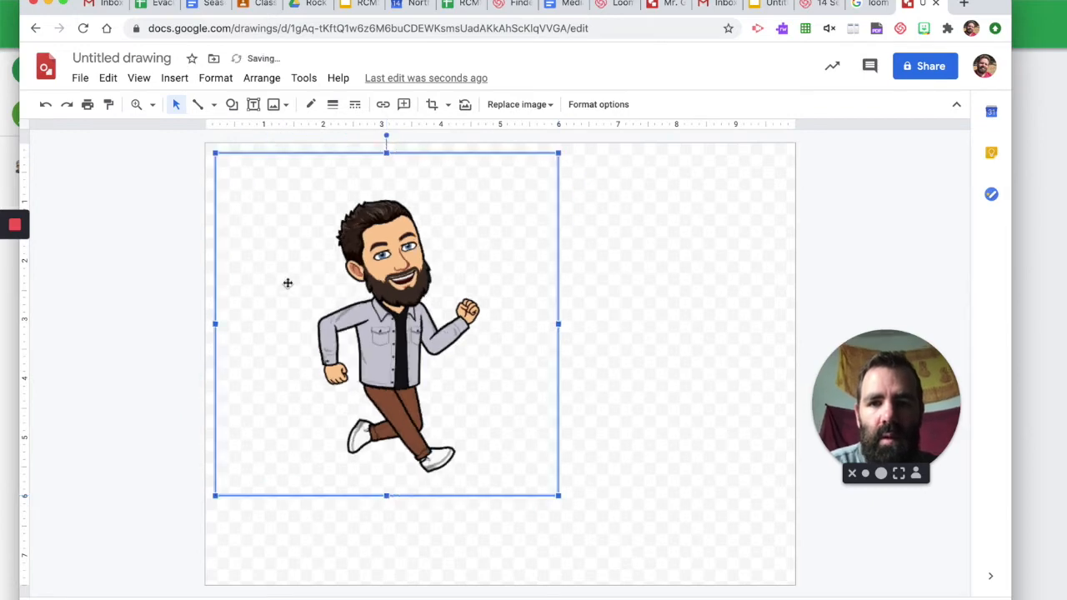
{"action": "left_click_drag", "start_coordinate": [213, 324], "coordinate": [704, 361]}
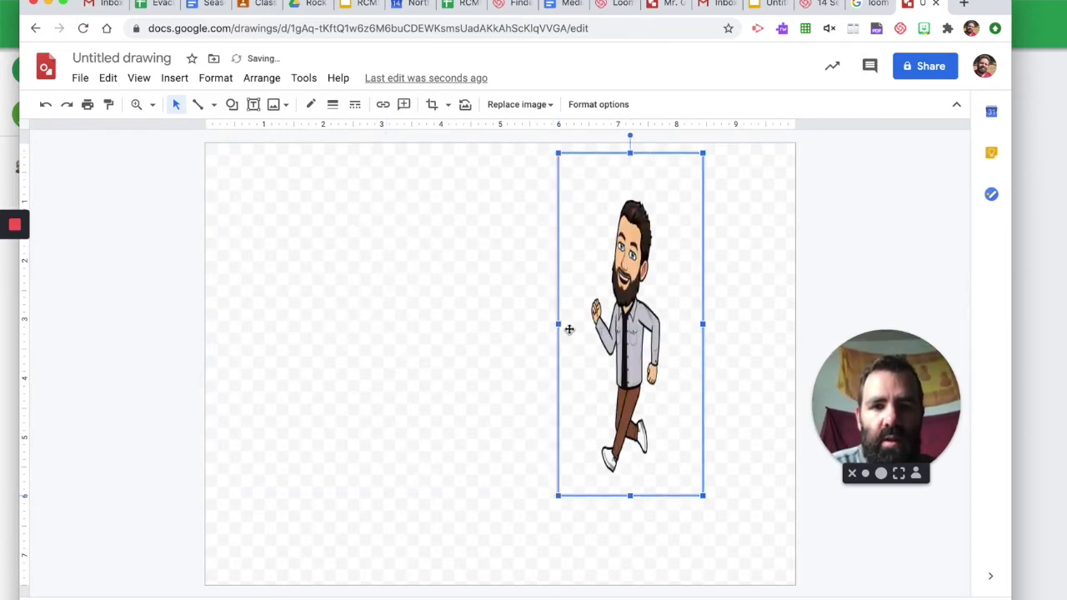
{"action": "left_click_drag", "start_coordinate": [557, 324], "coordinate": [377, 326]}
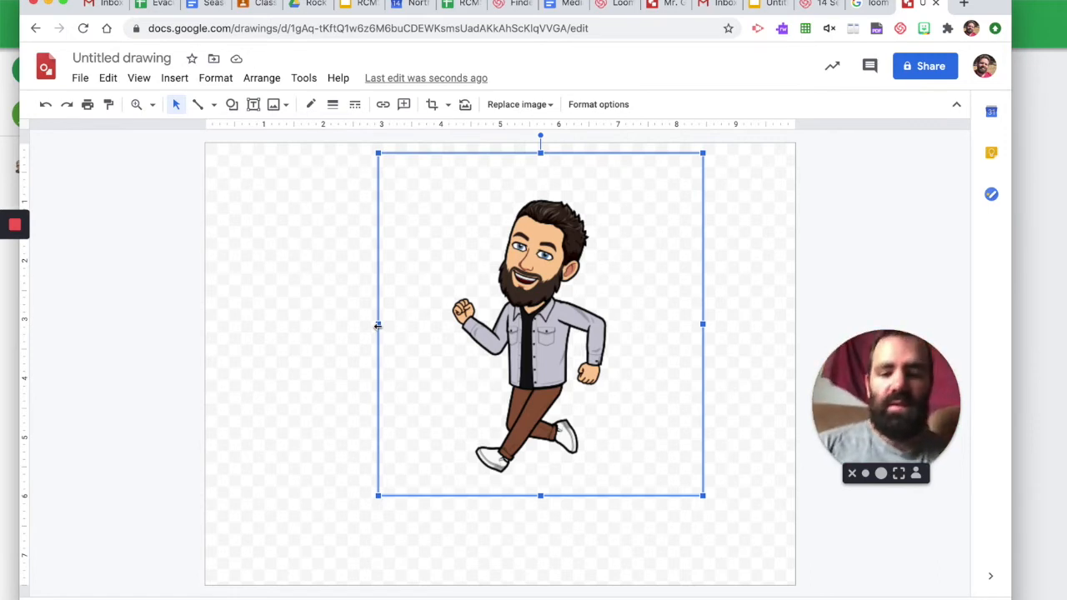
{"action": "key", "text": "super+z"}
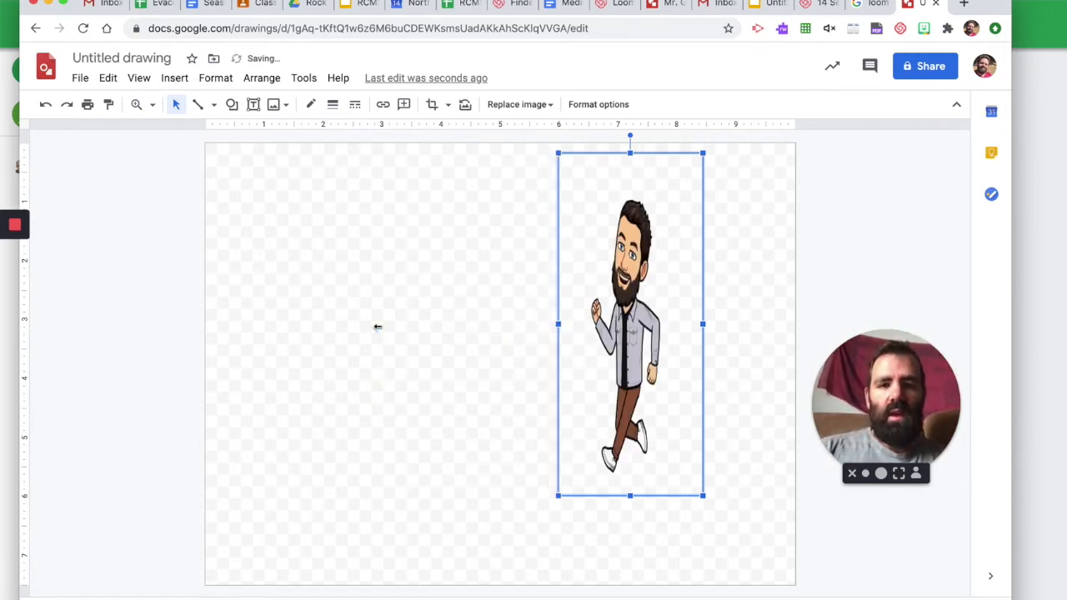
{"action": "key", "text": "super+y"}
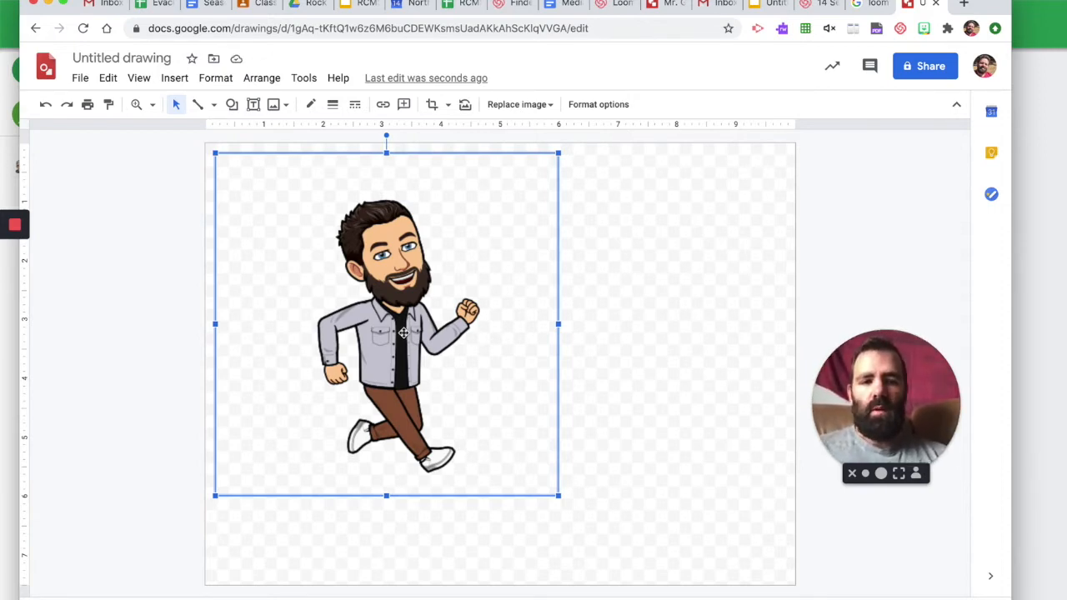
{"action": "mouse_move", "coordinate": [879, 379]}
{"action": "left_mouse_down"}
{"action": "mouse_move", "coordinate": [506, 231]}
{"action": "mouse_move", "coordinate": [594, 243]}
{"action": "mouse_move", "coordinate": [775, 301]}
{"action": "mouse_move", "coordinate": [820, 302]}
{"action": "mouse_move", "coordinate": [925, 344]}
{"action": "left_mouse_up"}
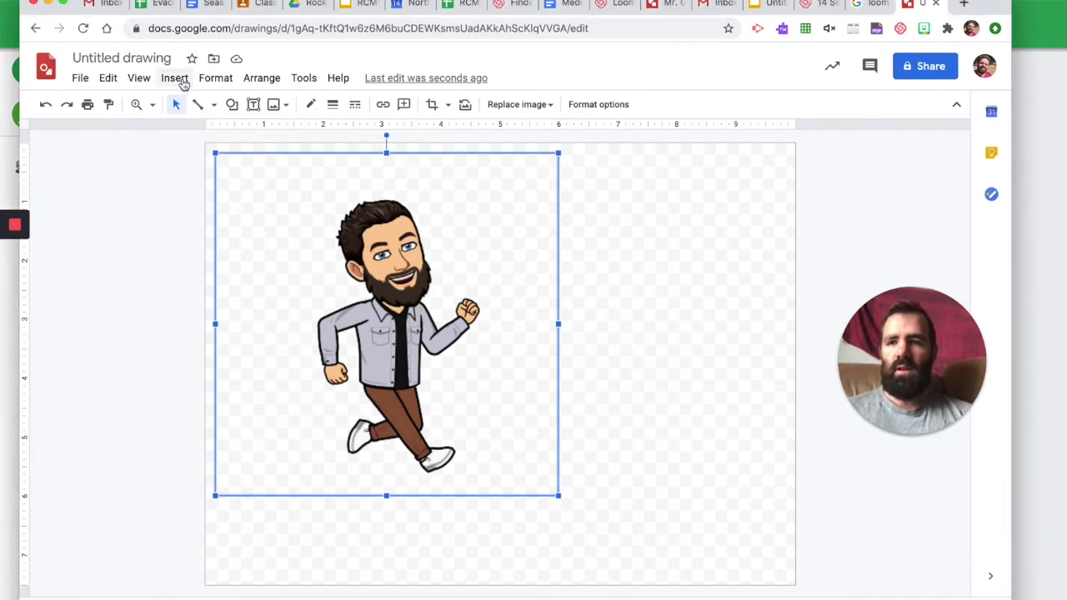
Search the web for "hawaii" images and insert the photo of the sandy beach with palm trees into the drawing
{"action": "left_click", "coordinate": [184, 84]}
{"action": "mouse_move", "coordinate": [198, 104]}
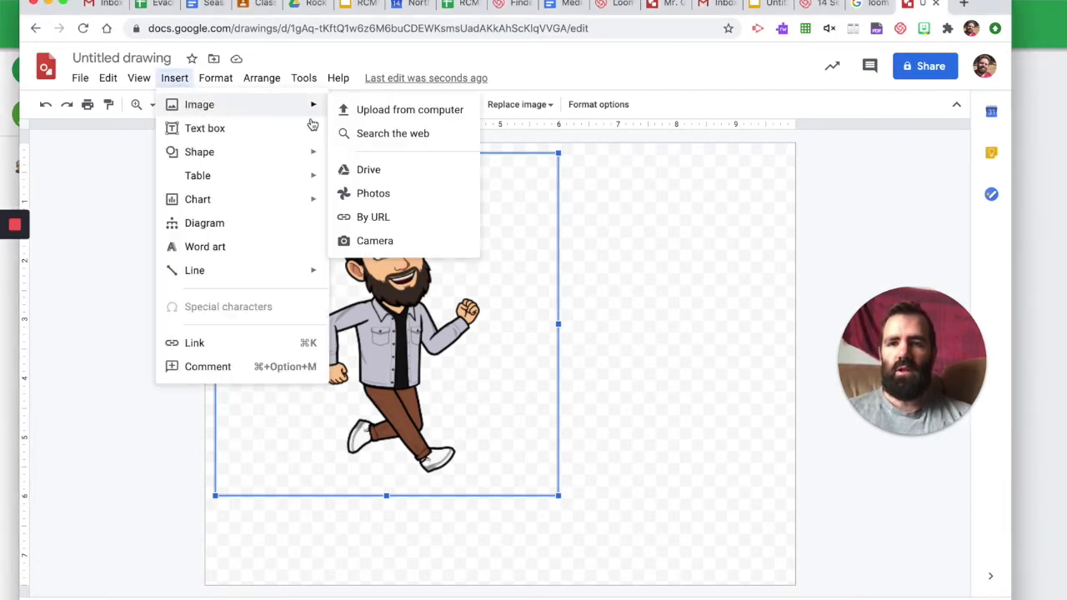
{"action": "left_click", "coordinate": [383, 142]}
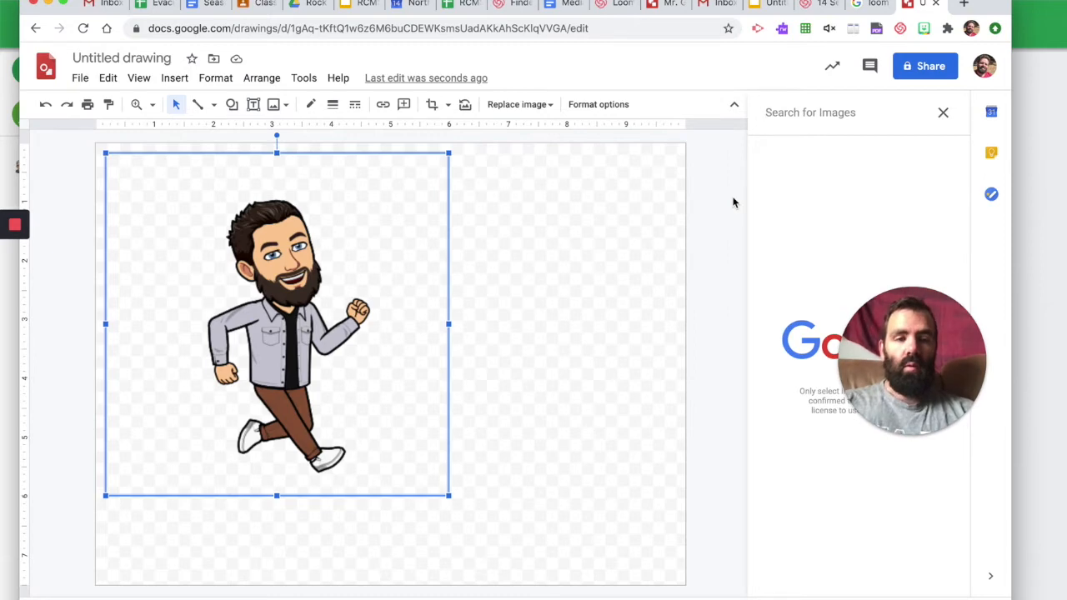
{"action": "type", "text": "hawaii"}
{"action": "key", "text": "Return"}
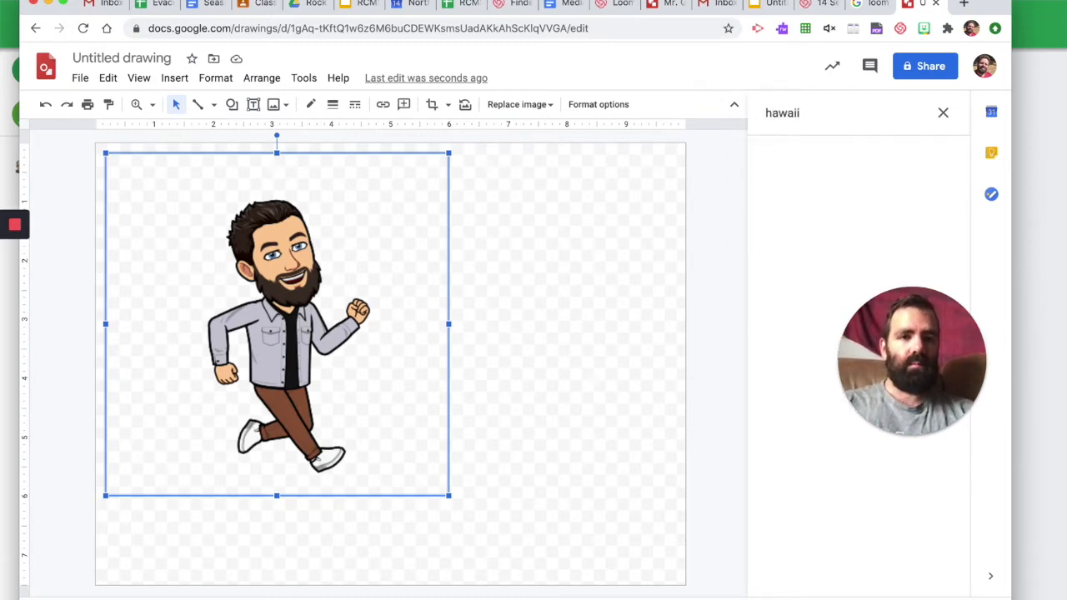
{"action": "left_click_drag", "start_coordinate": [948, 348], "coordinate": [978, 412]}
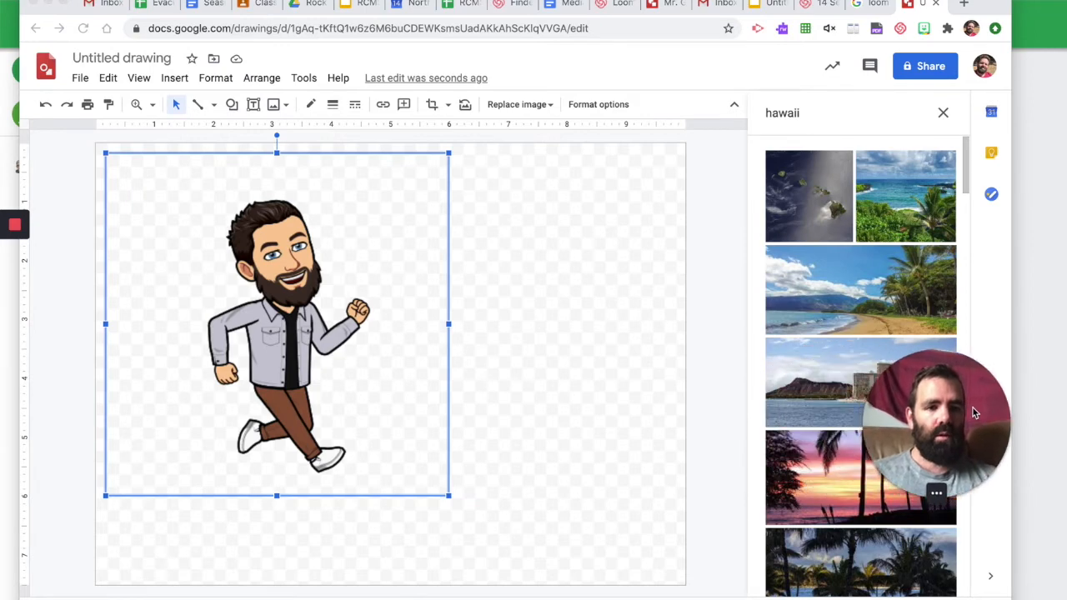
{"action": "left_click", "coordinate": [895, 291]}
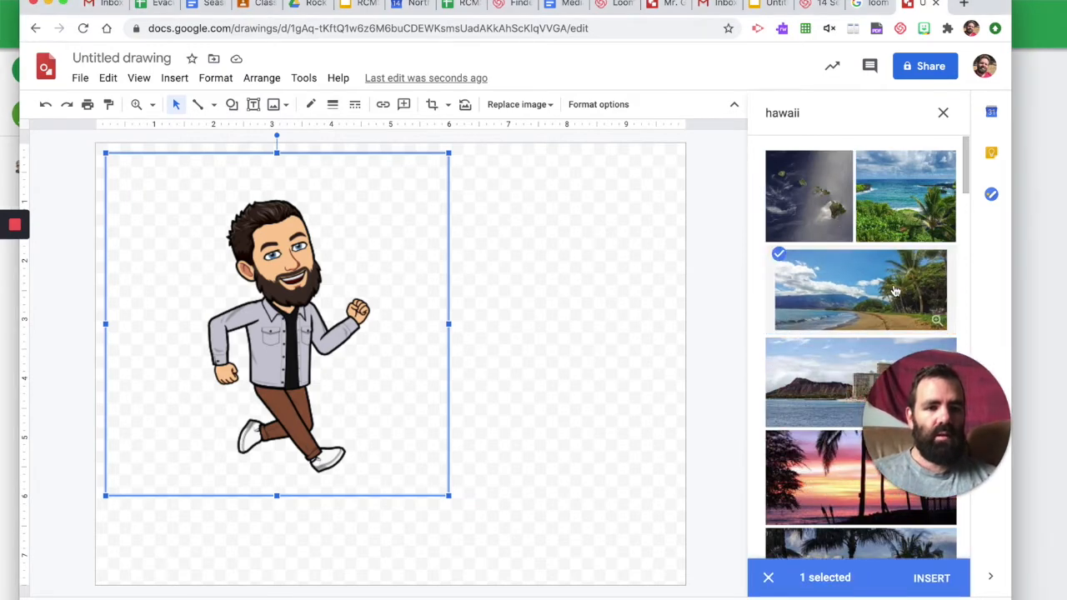
{"action": "left_click", "coordinate": [933, 578]}
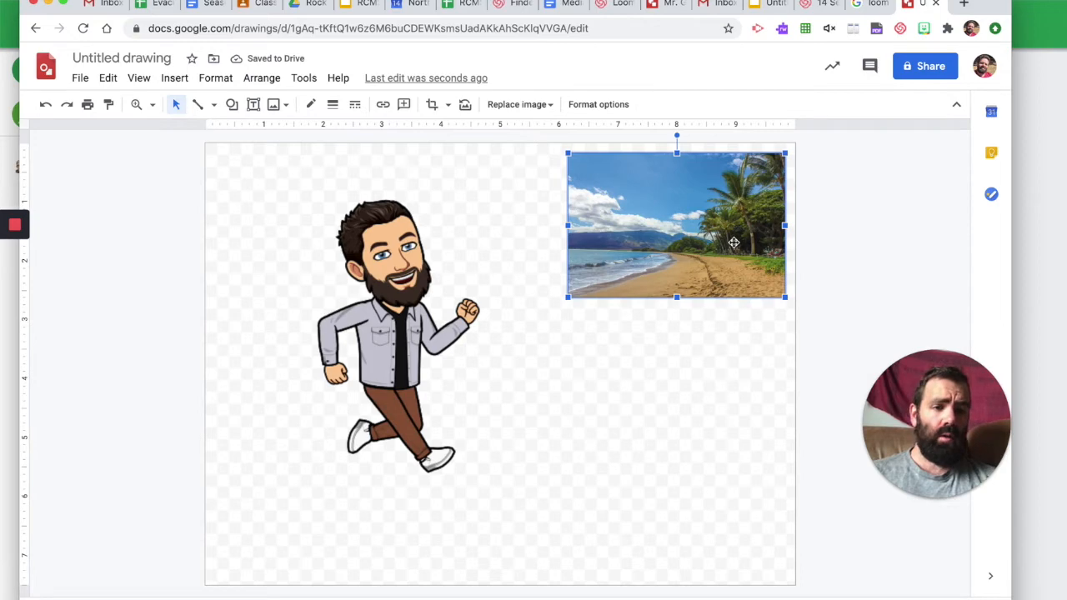
Enlarge and stretch the beach photo until it fills the whole drawing canvas
{"action": "left_click_drag", "start_coordinate": [566, 299], "coordinate": [241, 539]}
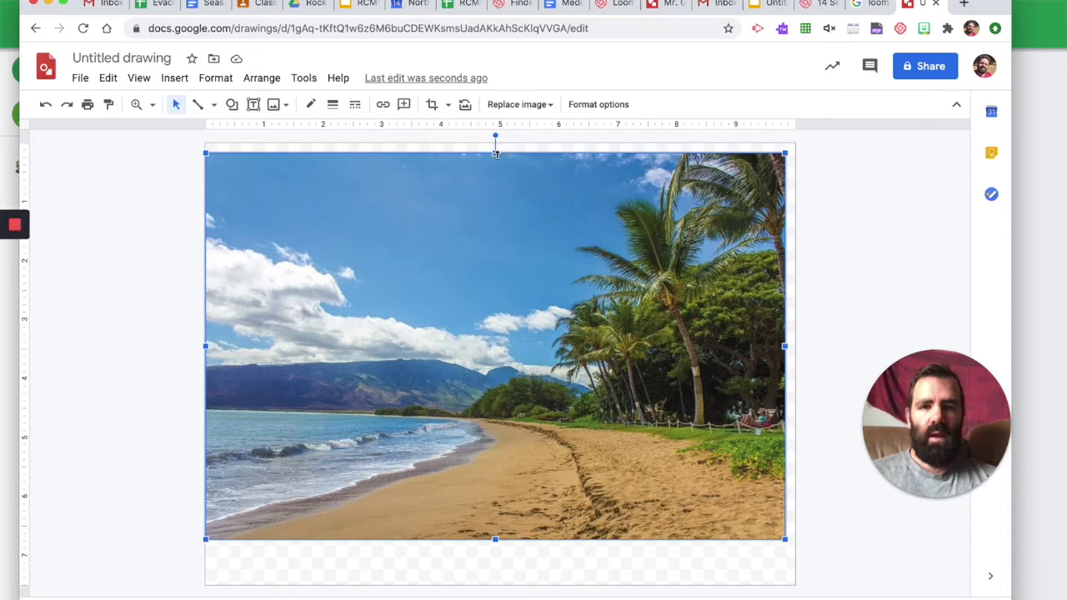
{"action": "left_click_drag", "start_coordinate": [495, 154], "coordinate": [498, 144]}
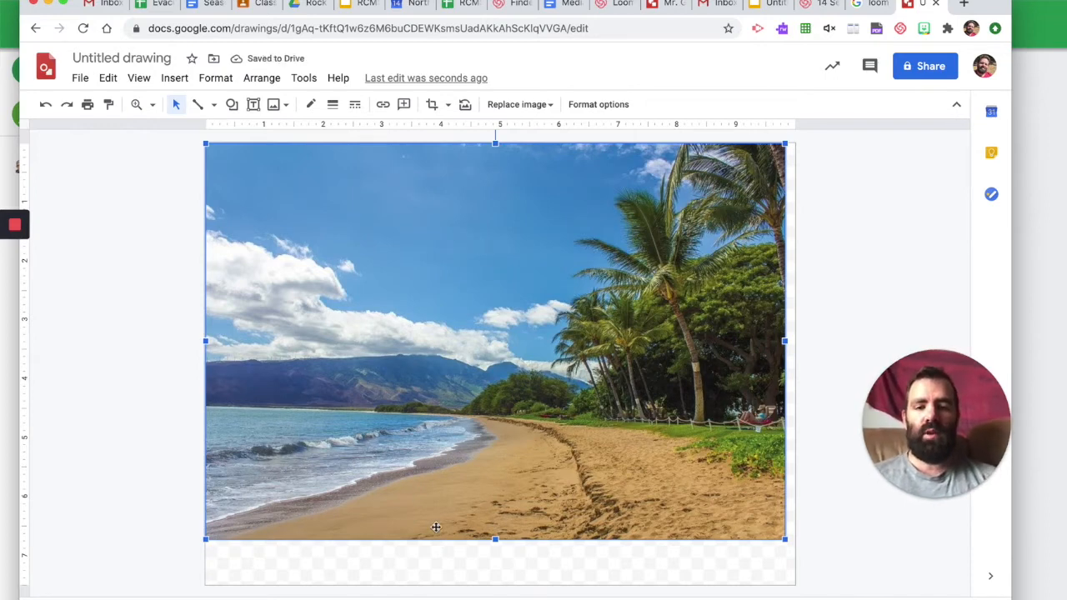
{"action": "left_click_drag", "start_coordinate": [495, 539], "coordinate": [493, 588]}
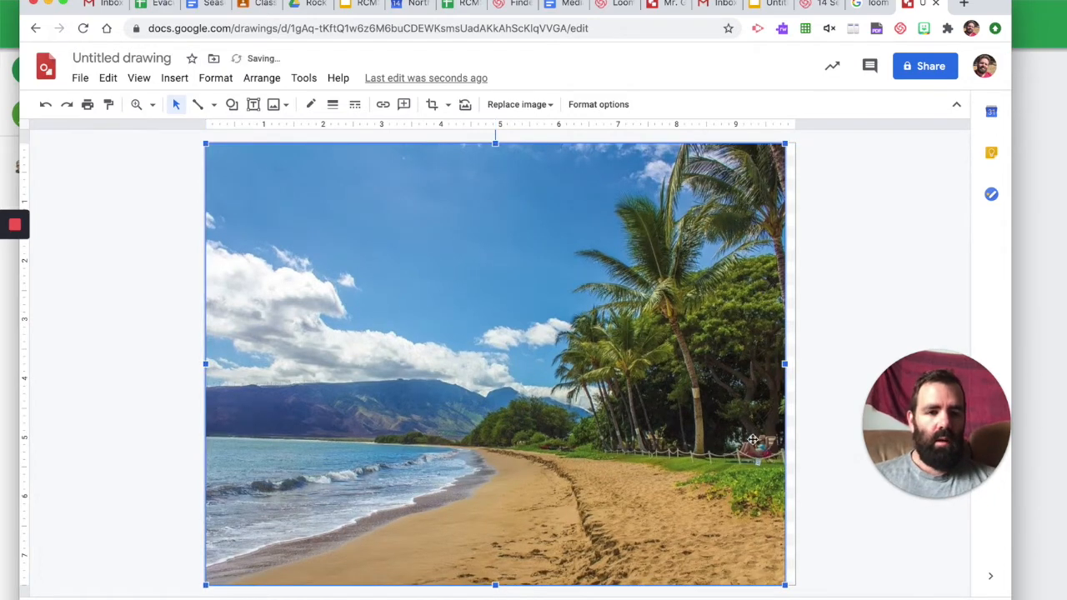
{"action": "left_click_drag", "start_coordinate": [784, 365], "coordinate": [795, 365]}
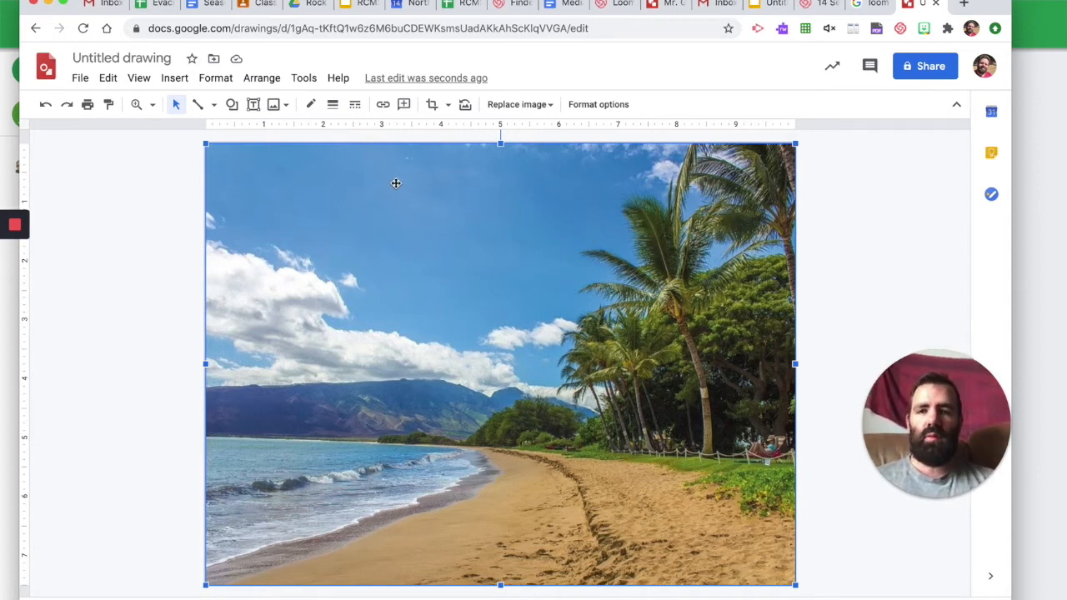
Send the beach photo to the back, behind the Bitmoji character
{"action": "left_click", "coordinate": [269, 84]}
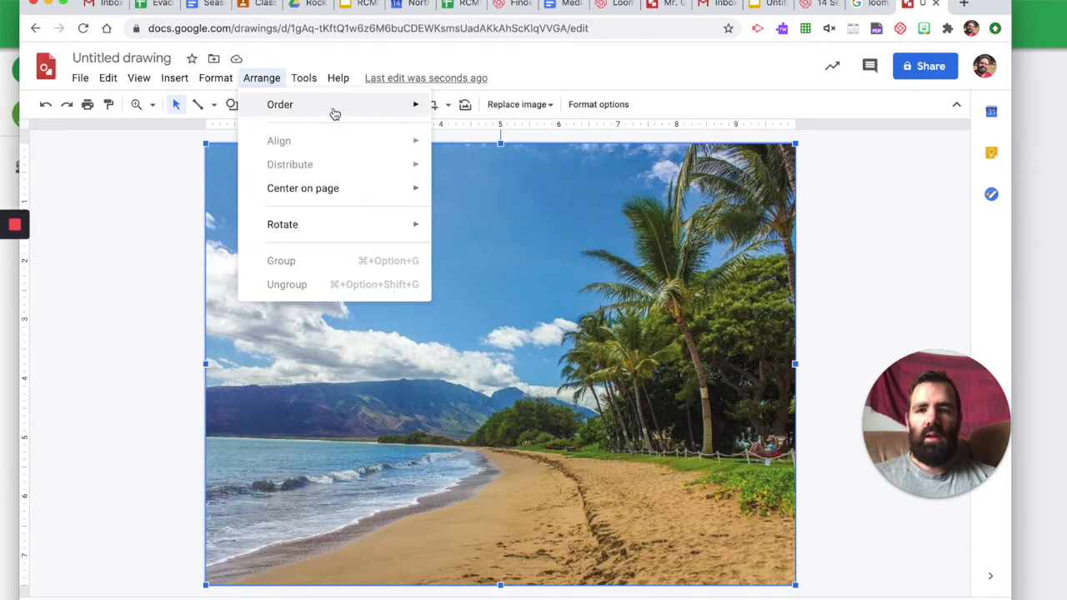
{"action": "mouse_move", "coordinate": [333, 112]}
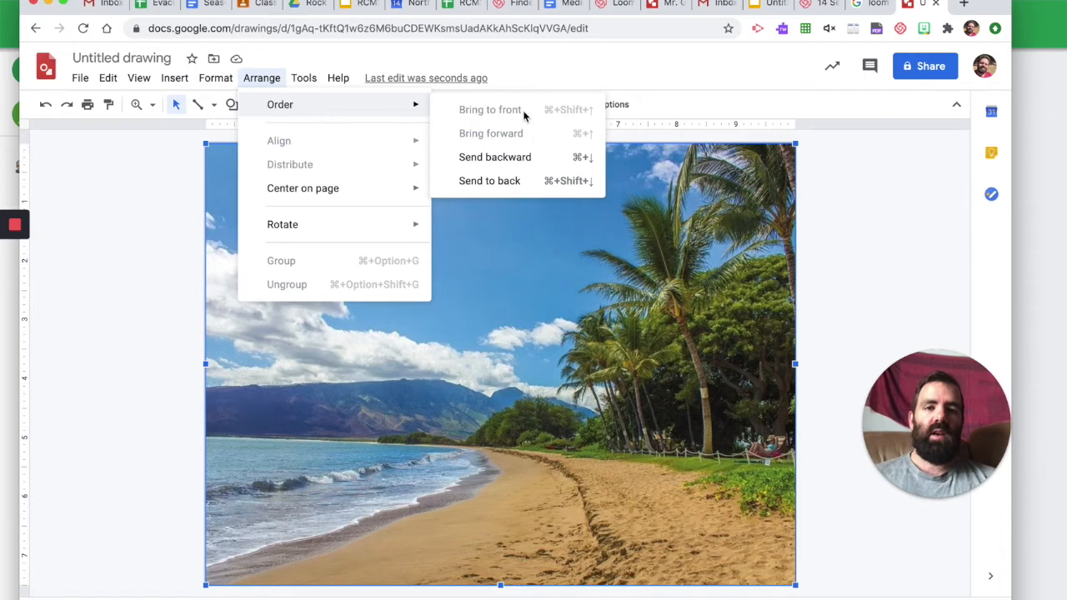
{"action": "left_click", "coordinate": [523, 182]}
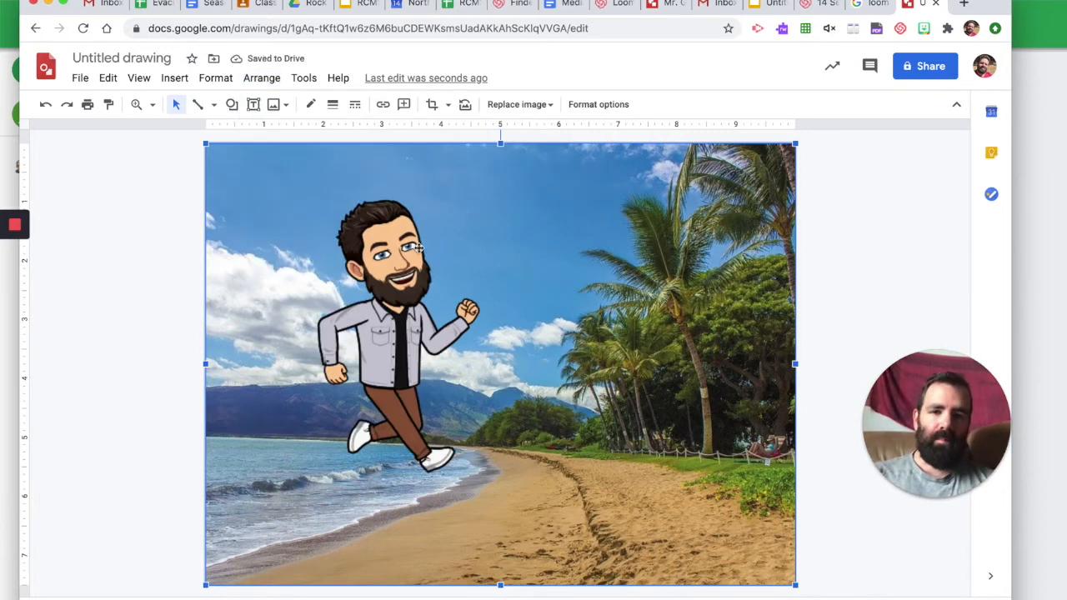
Move the Bitmoji character from the upper-left area to the centre of the beach scene
{"action": "left_click", "coordinate": [405, 277]}
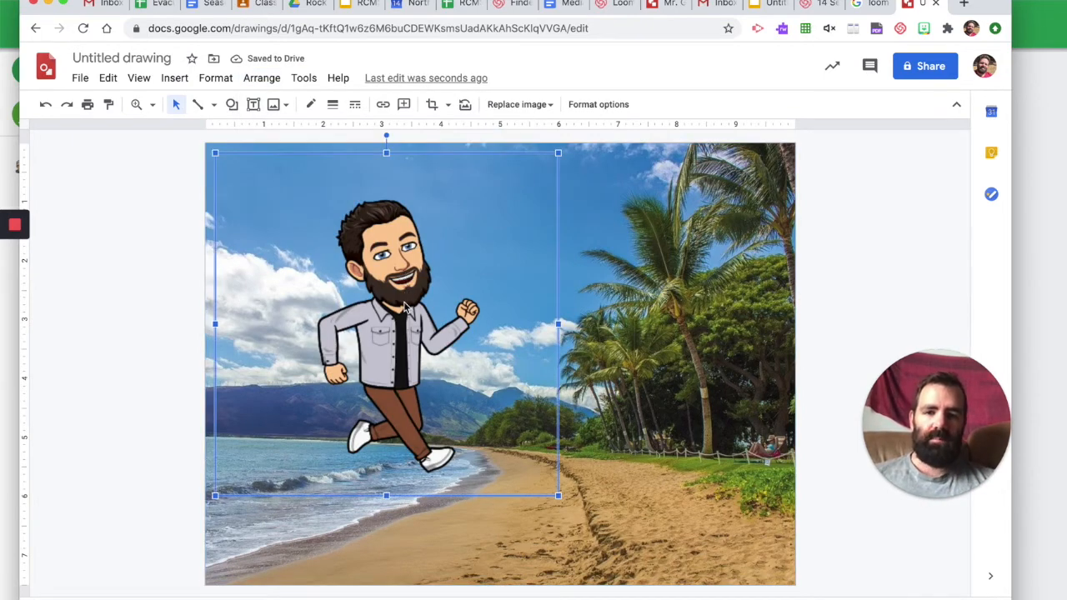
{"action": "left_click_drag", "start_coordinate": [408, 307], "coordinate": [493, 347]}
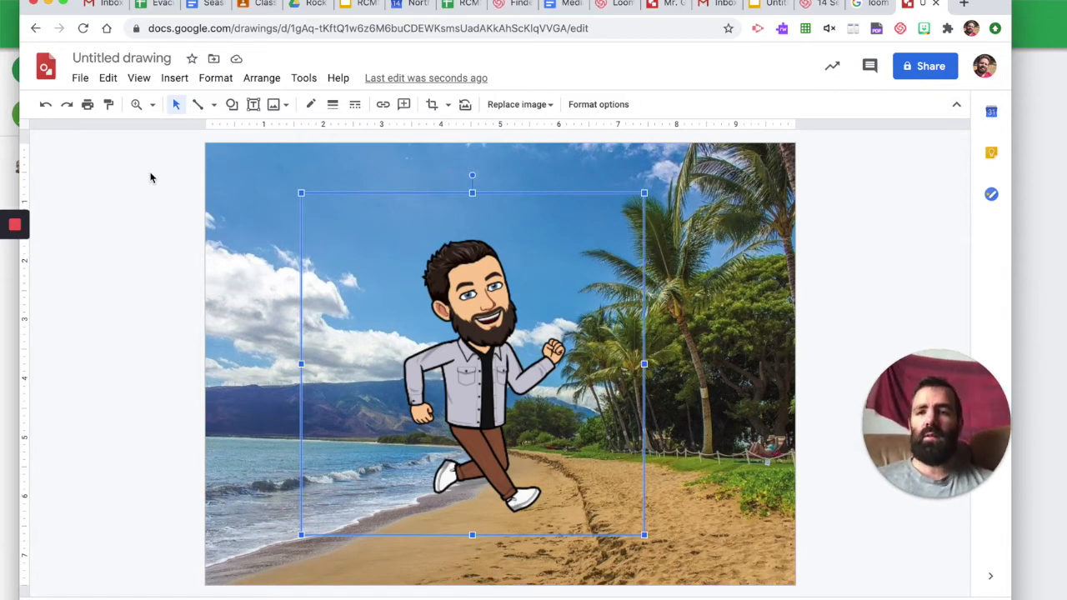
Search the web for "guitar transparent" images and insert the yellow acoustic guitar into the drawing
{"action": "left_click", "coordinate": [178, 77]}
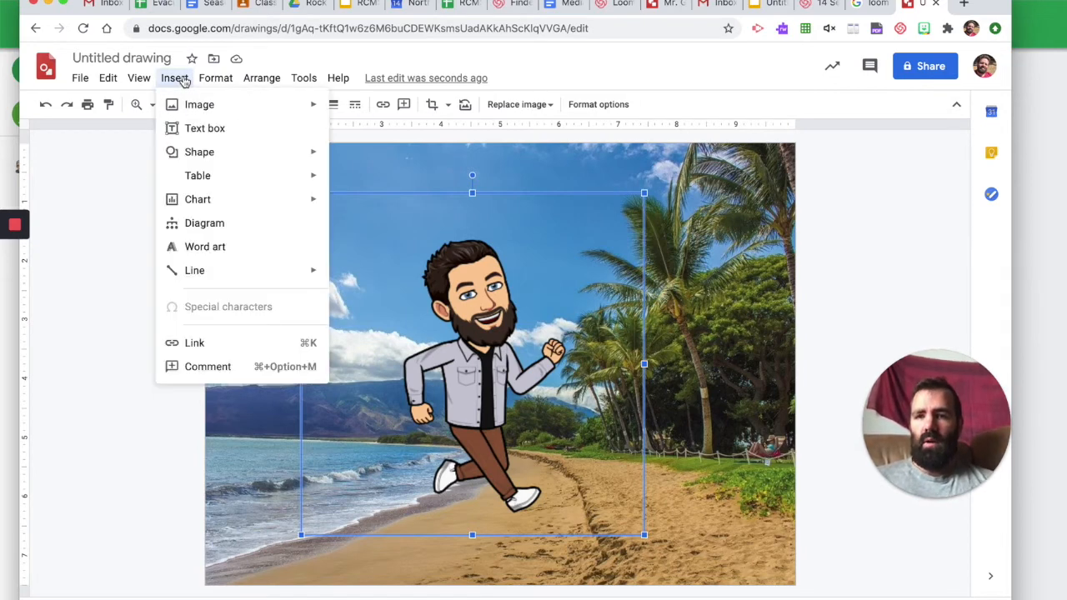
{"action": "mouse_move", "coordinate": [187, 103]}
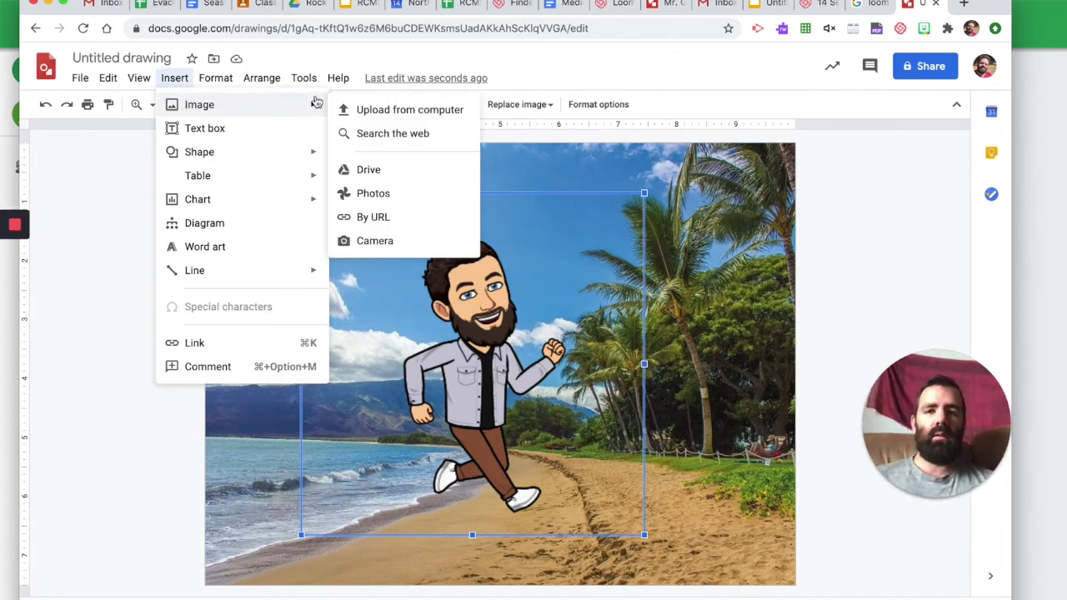
{"action": "left_click", "coordinate": [362, 135]}
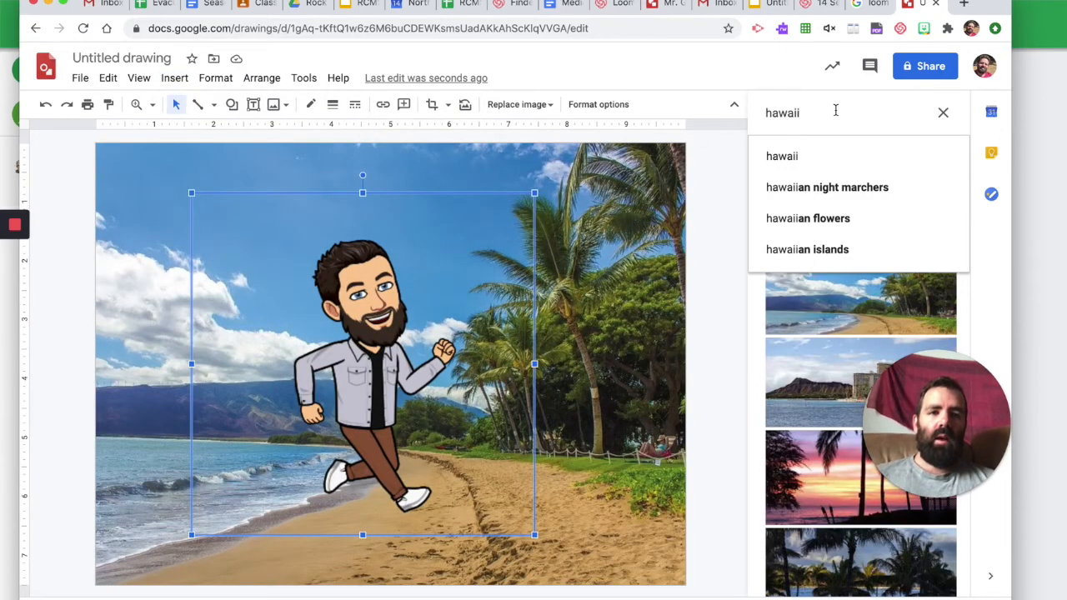
{"action": "left_click_drag", "start_coordinate": [810, 112], "coordinate": [765, 115]}
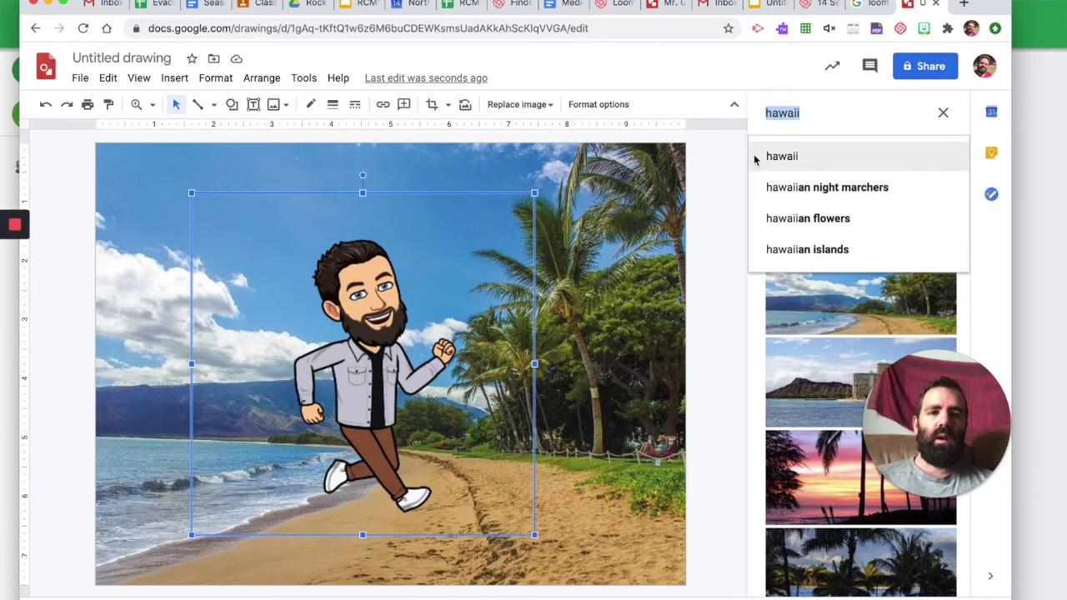
{"action": "type", "text": "gui"}
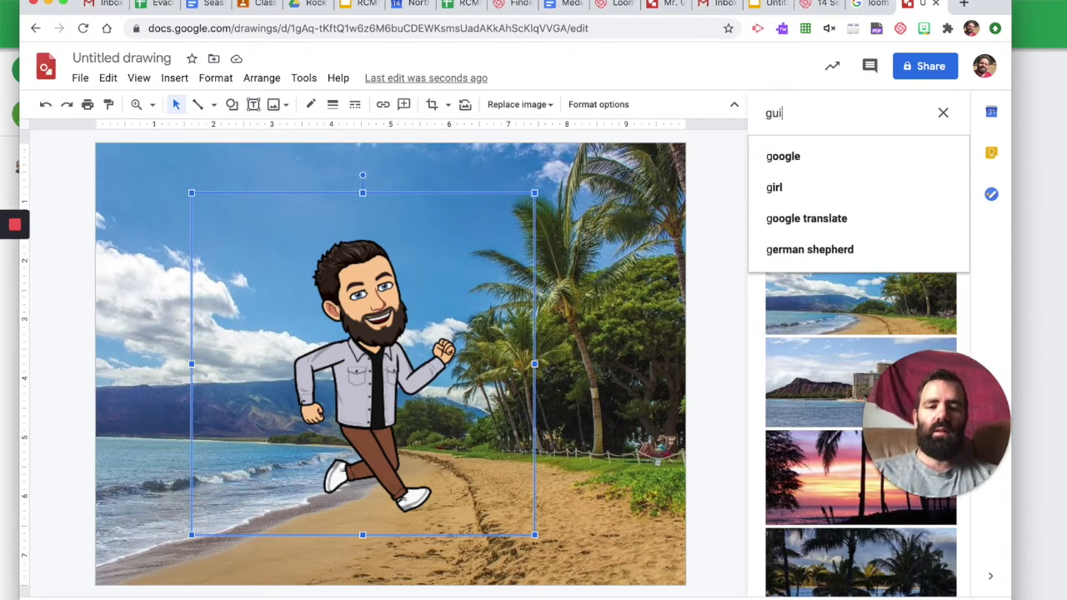
{"action": "type", "text": "tar tr"}
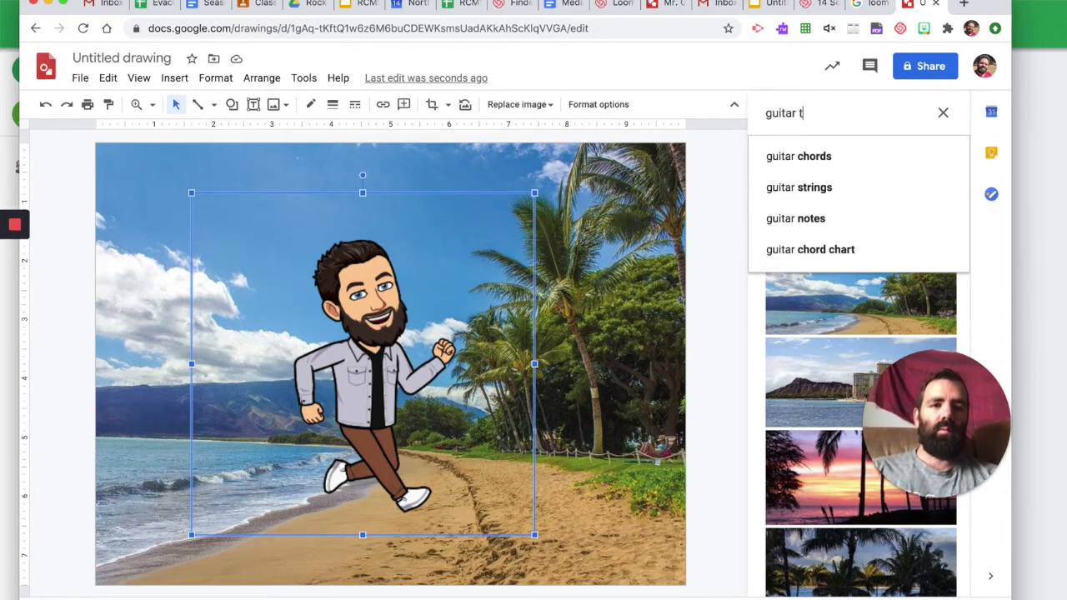
{"action": "key", "text": "BackSpace"}
{"action": "type", "text": "t"}
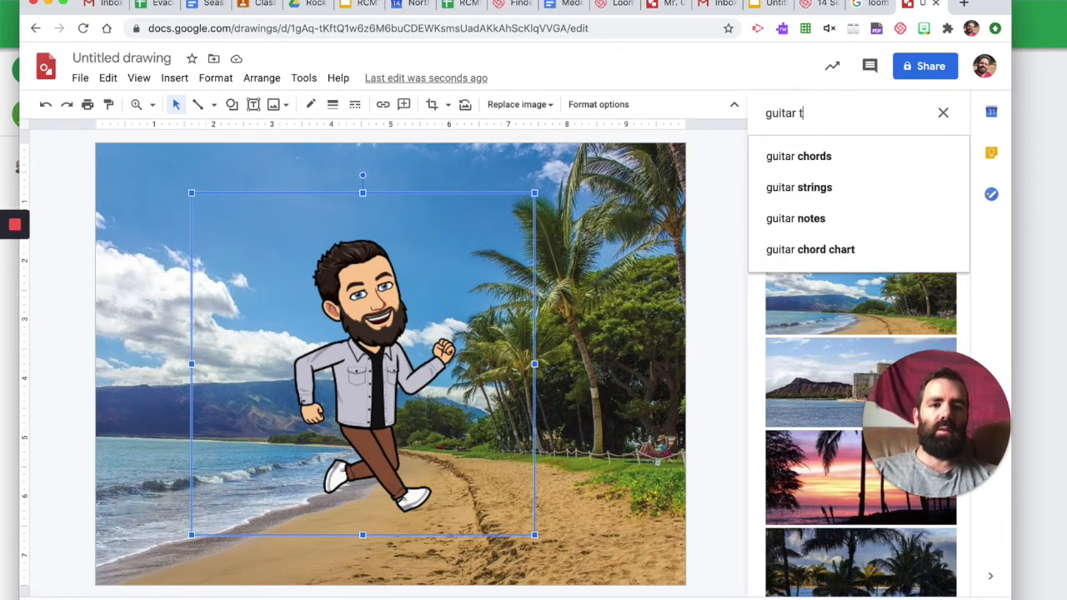
{"action": "type", "text": "ransparent"}
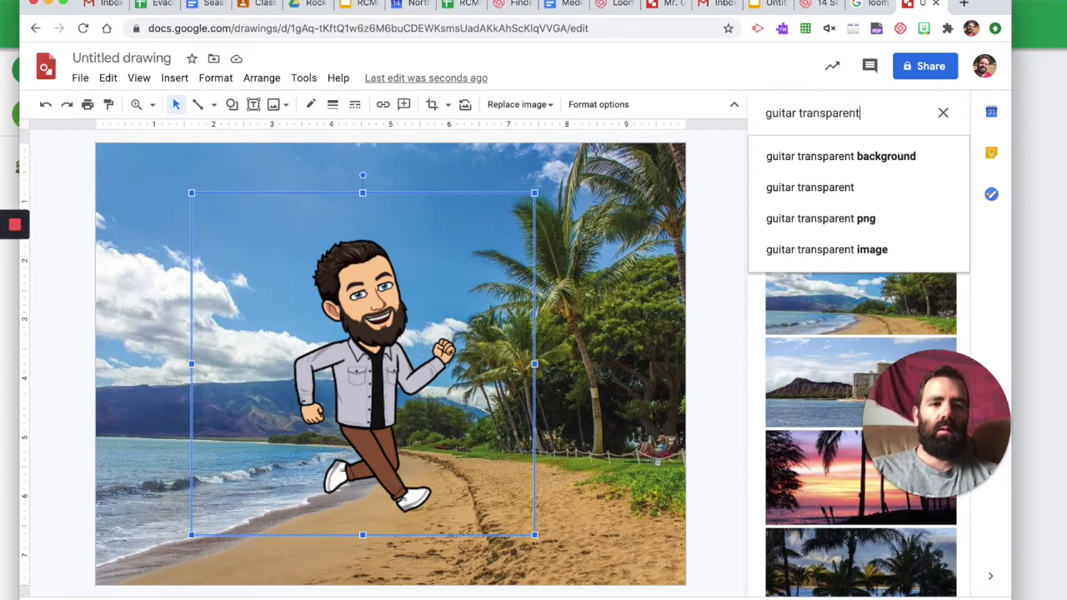
{"action": "key", "text": "Return"}
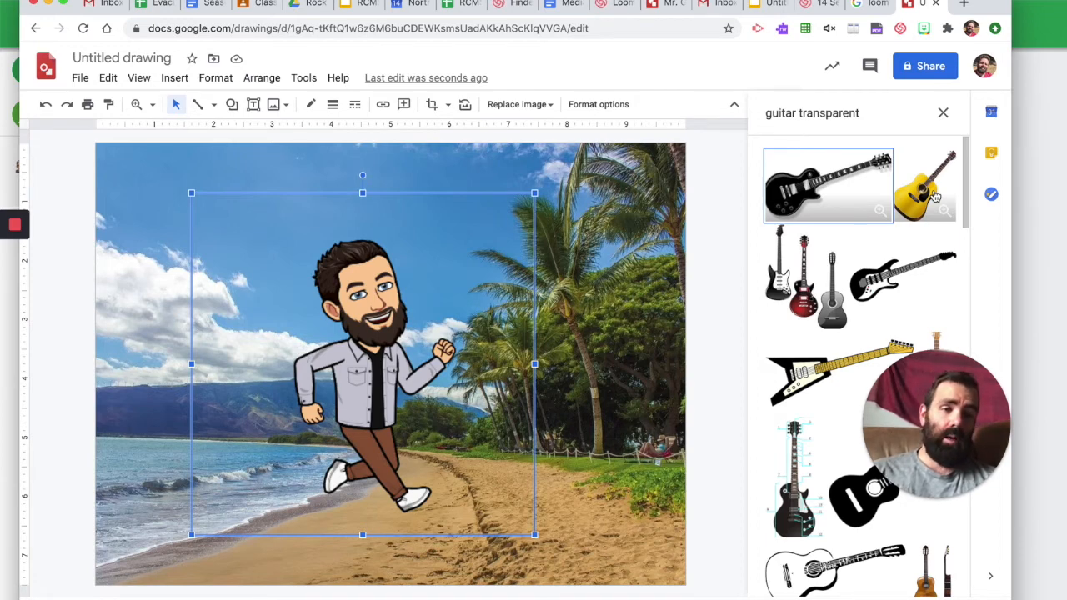
{"action": "left_click", "coordinate": [932, 193]}
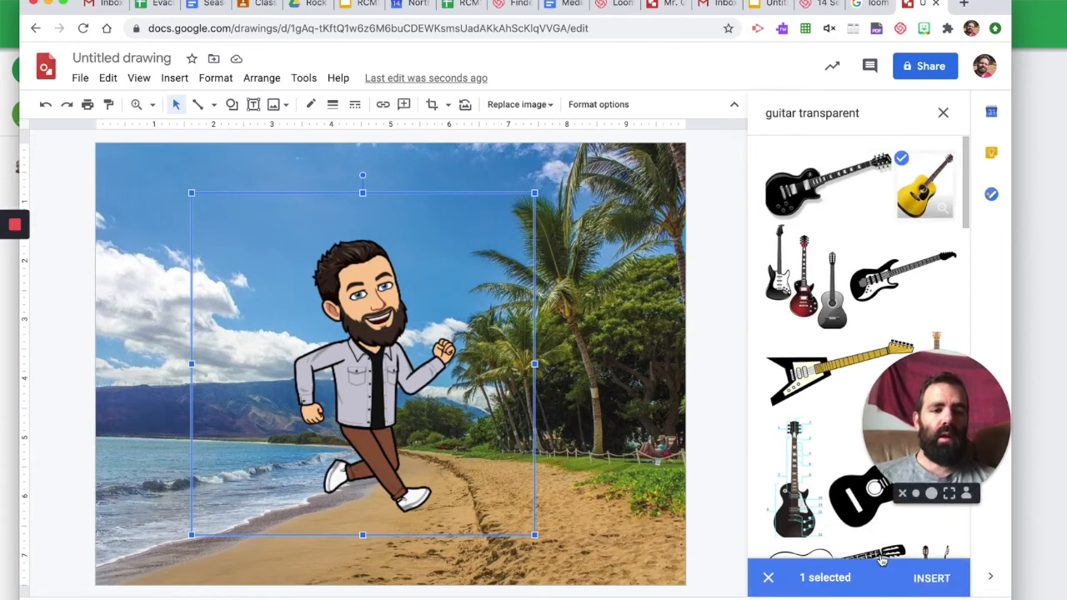
{"action": "left_click", "coordinate": [927, 581]}
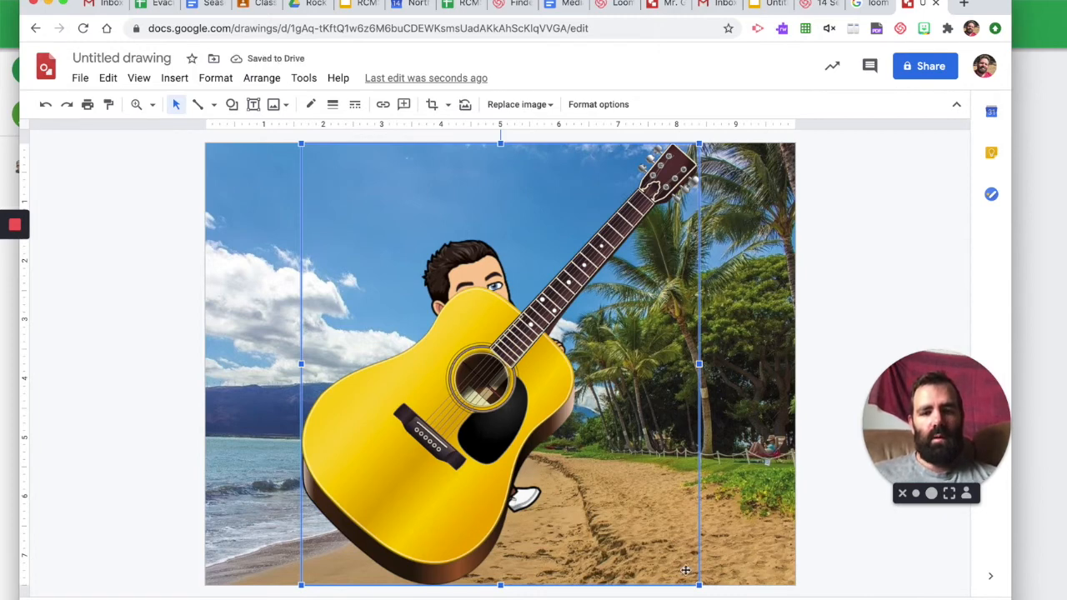
Shrink the guitar and position it across the Bitmoji's torso as if he is holding it by the neck
{"action": "left_click_drag", "start_coordinate": [701, 588], "coordinate": [534, 431]}
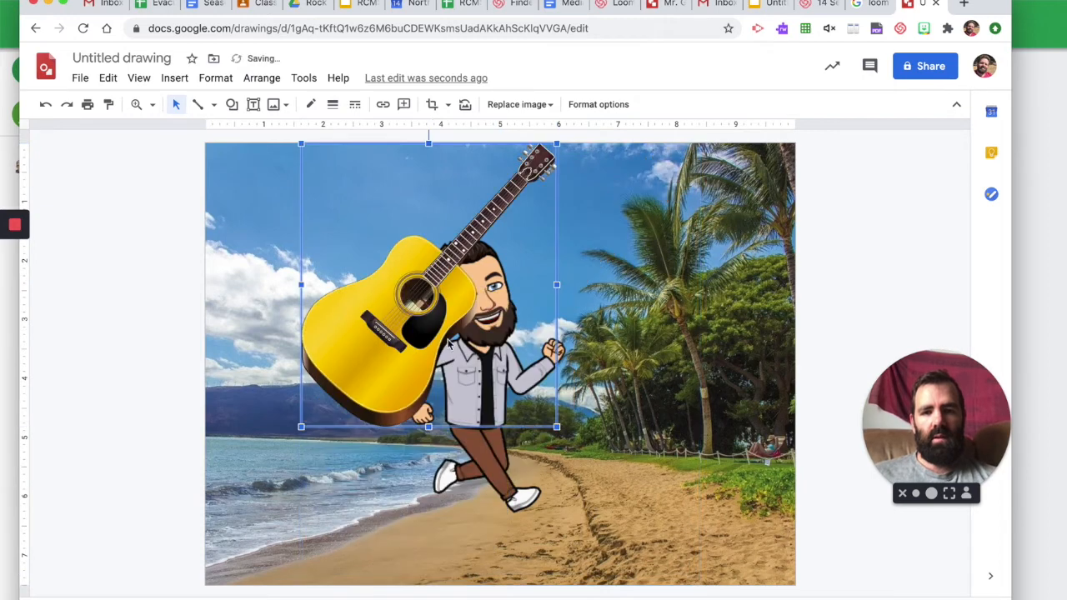
{"action": "left_click_drag", "start_coordinate": [431, 325], "coordinate": [520, 388]}
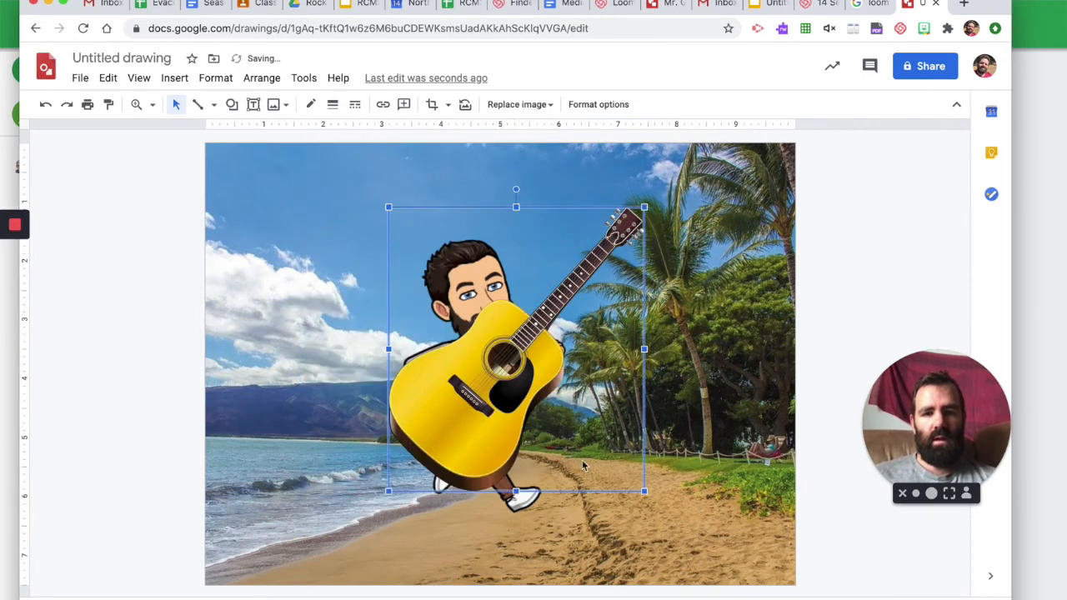
{"action": "left_click_drag", "start_coordinate": [643, 491], "coordinate": [589, 460]}
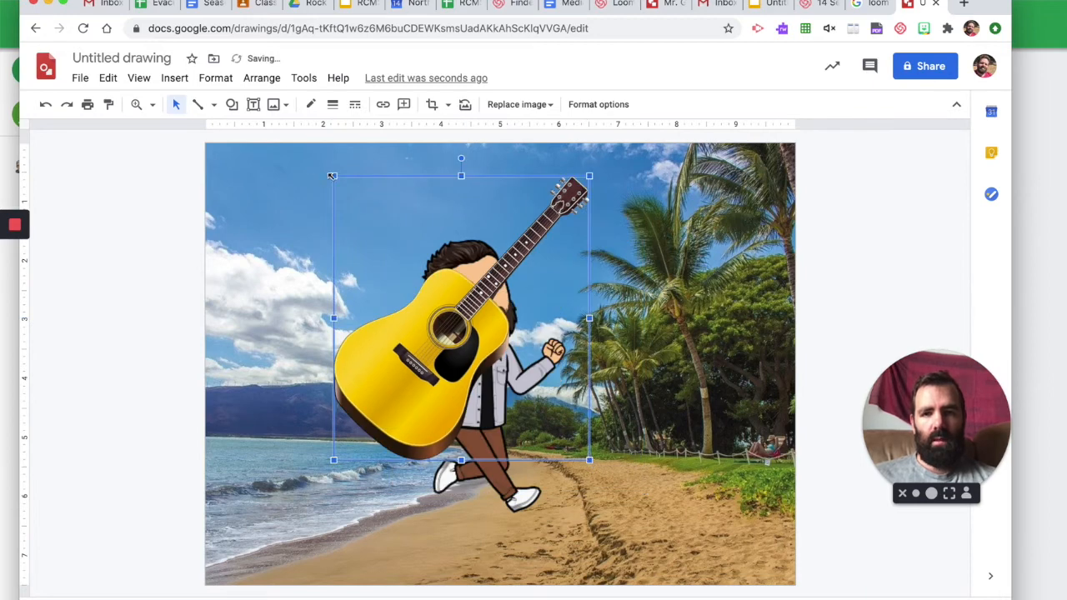
{"action": "left_click_drag", "start_coordinate": [333, 176], "coordinate": [421, 260]}
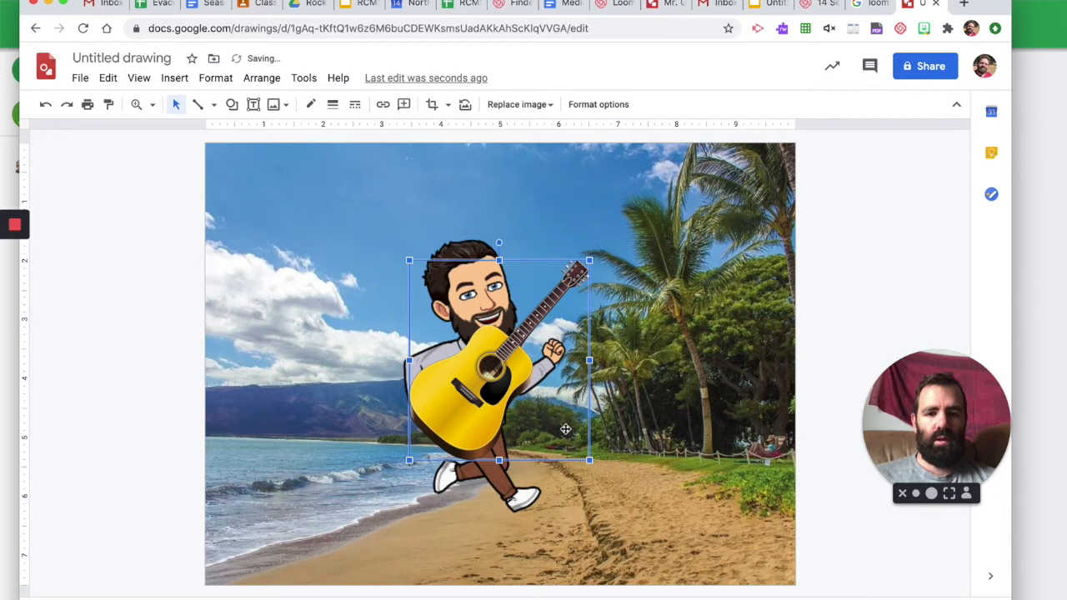
{"action": "left_click_drag", "start_coordinate": [591, 460], "coordinate": [569, 438]}
{"action": "left_click_drag", "start_coordinate": [487, 372], "coordinate": [496, 410]}
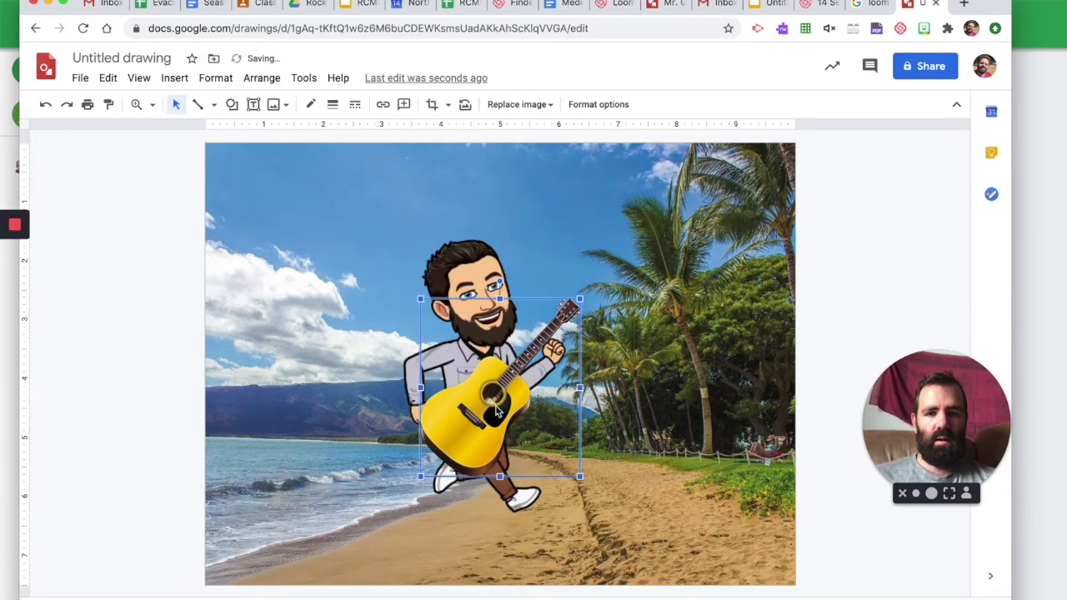
{"action": "left_click", "coordinate": [701, 393]}
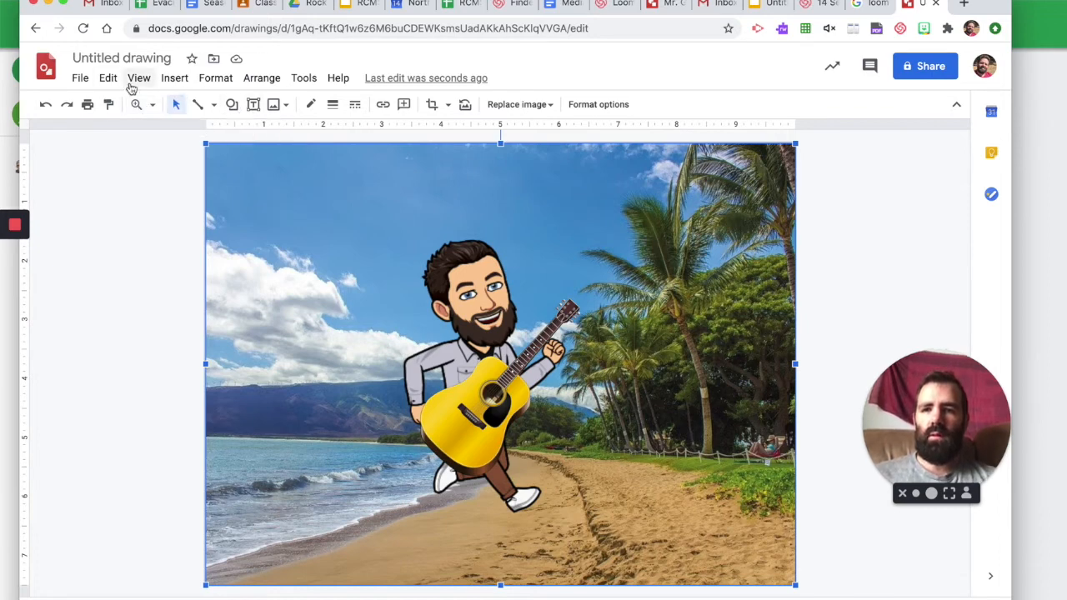
Draw a cloud callout about 2.5 inches wide and place it above the Bitmoji's head as a thought bubble
{"action": "left_click", "coordinate": [233, 109]}
{"action": "mouse_move", "coordinate": [247, 181]}
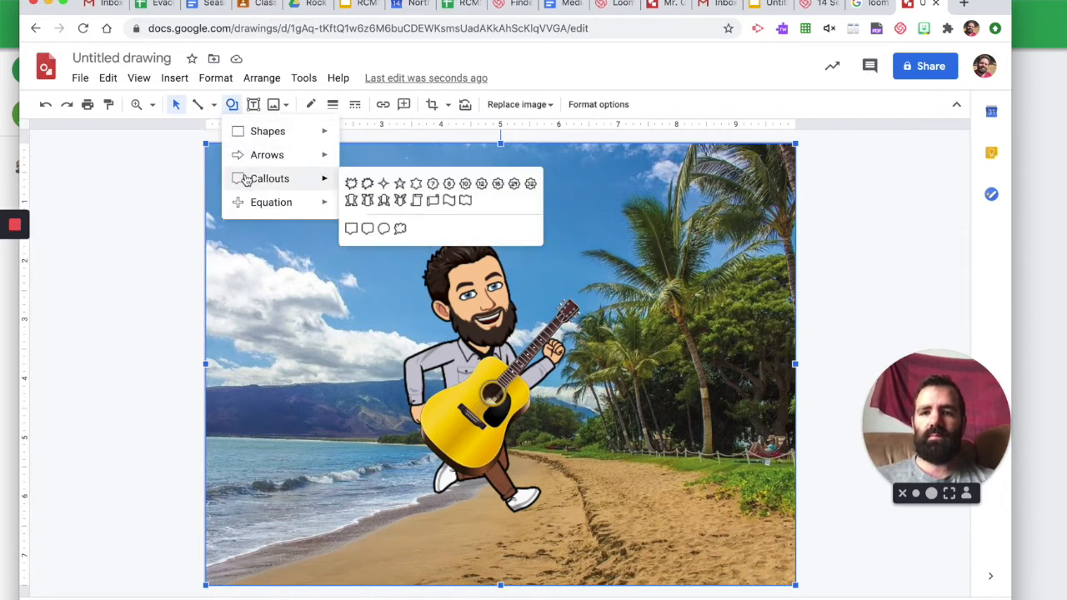
{"action": "left_click", "coordinate": [400, 229]}
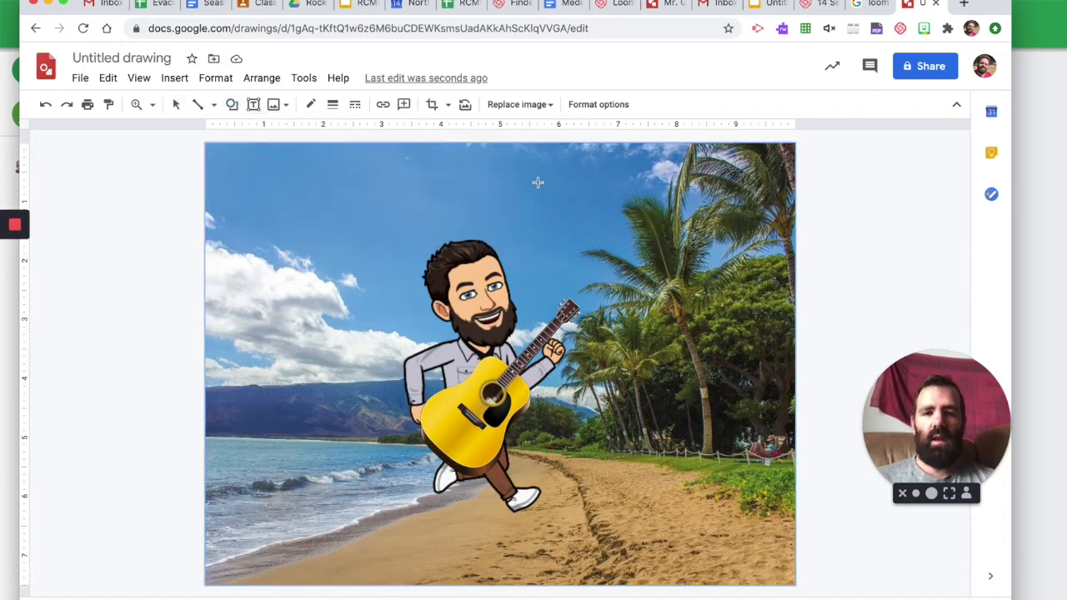
{"action": "left_click_drag", "start_coordinate": [523, 173], "coordinate": [673, 278]}
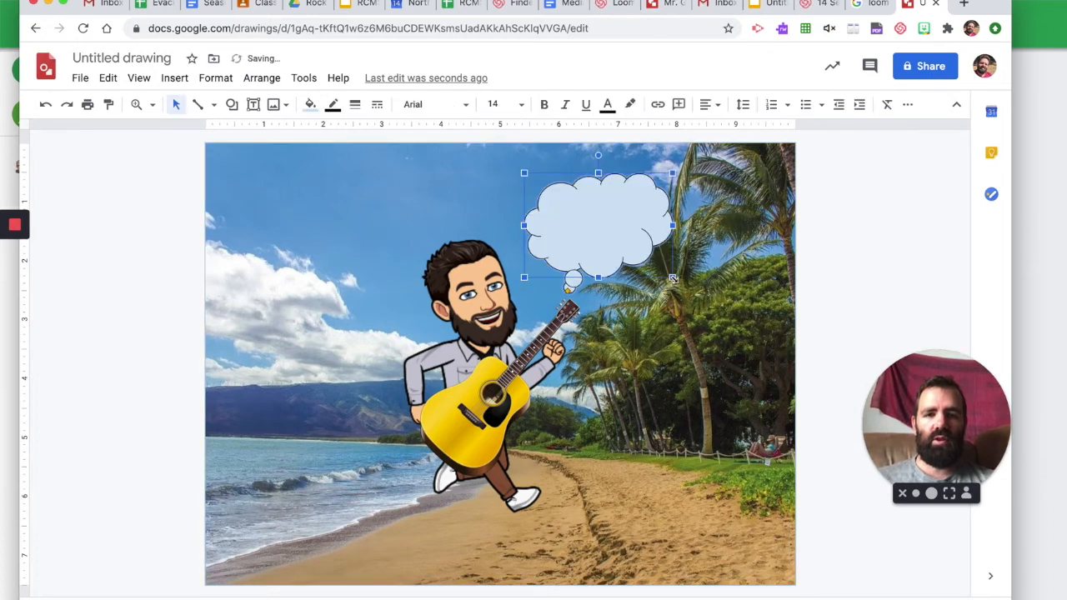
{"action": "left_click_drag", "start_coordinate": [614, 226], "coordinate": [586, 204]}
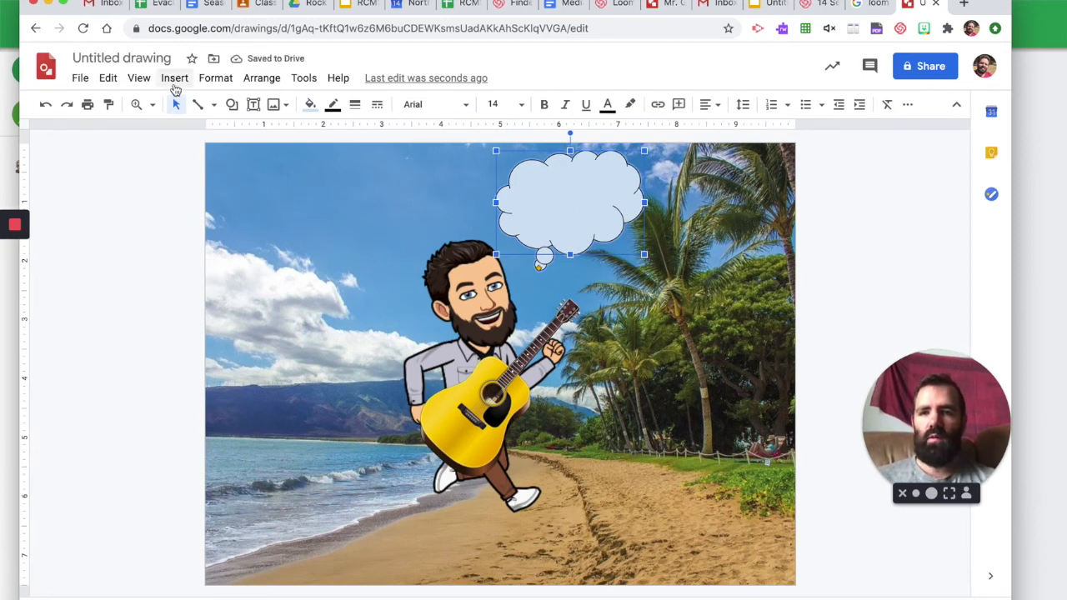
Search the web for "pizza transparent" images to add to the drawing
{"action": "left_click", "coordinate": [174, 79]}
{"action": "mouse_move", "coordinate": [207, 109]}
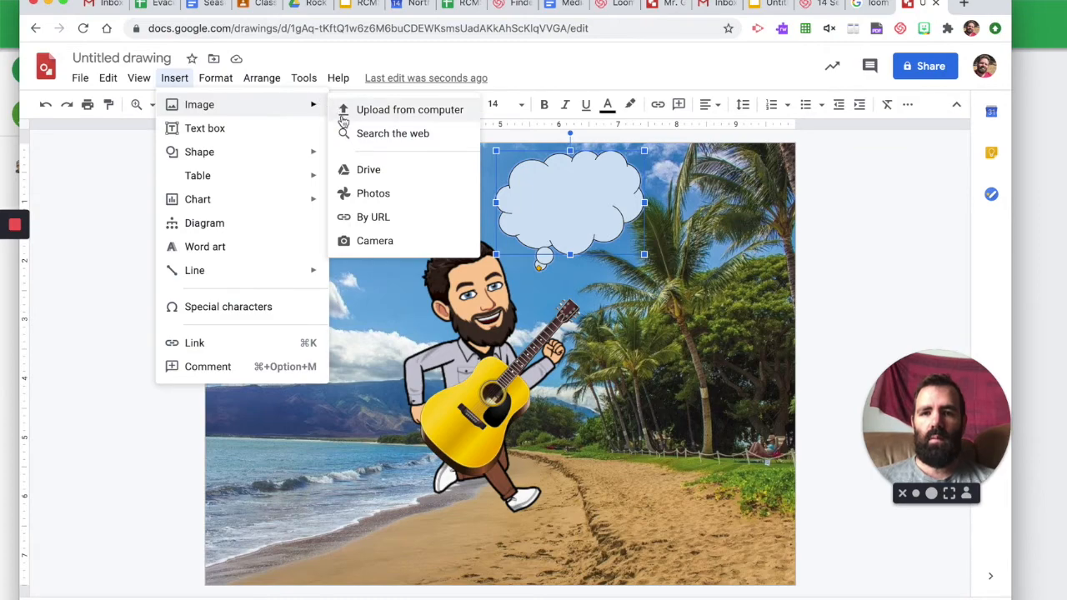
{"action": "left_click", "coordinate": [384, 133]}
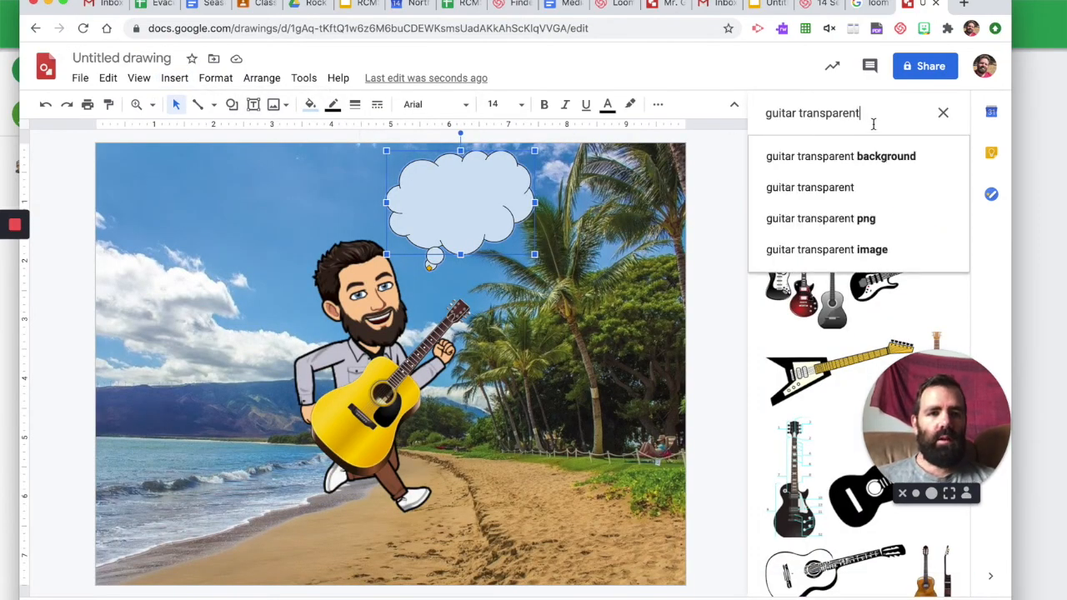
{"action": "left_click_drag", "start_coordinate": [867, 119], "coordinate": [759, 117]}
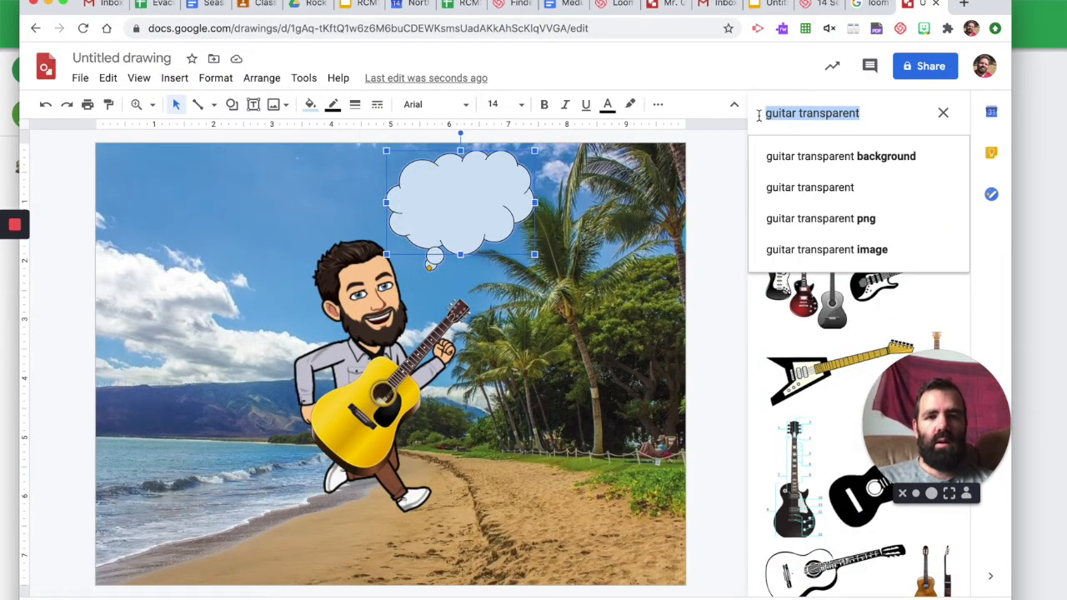
{"action": "type", "text": "piz"}
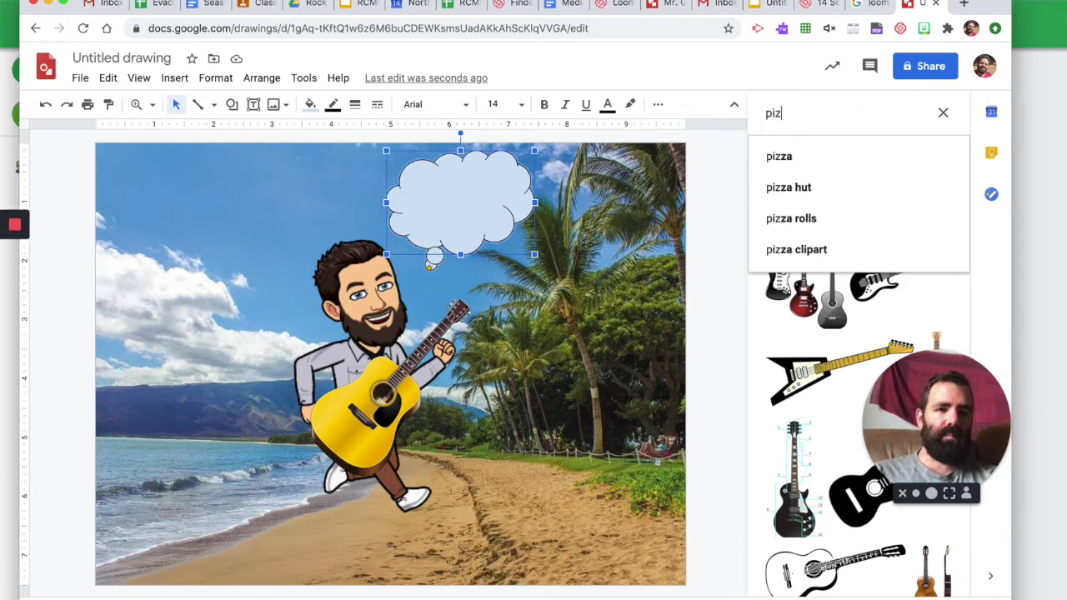
{"action": "type", "text": "za tran"}
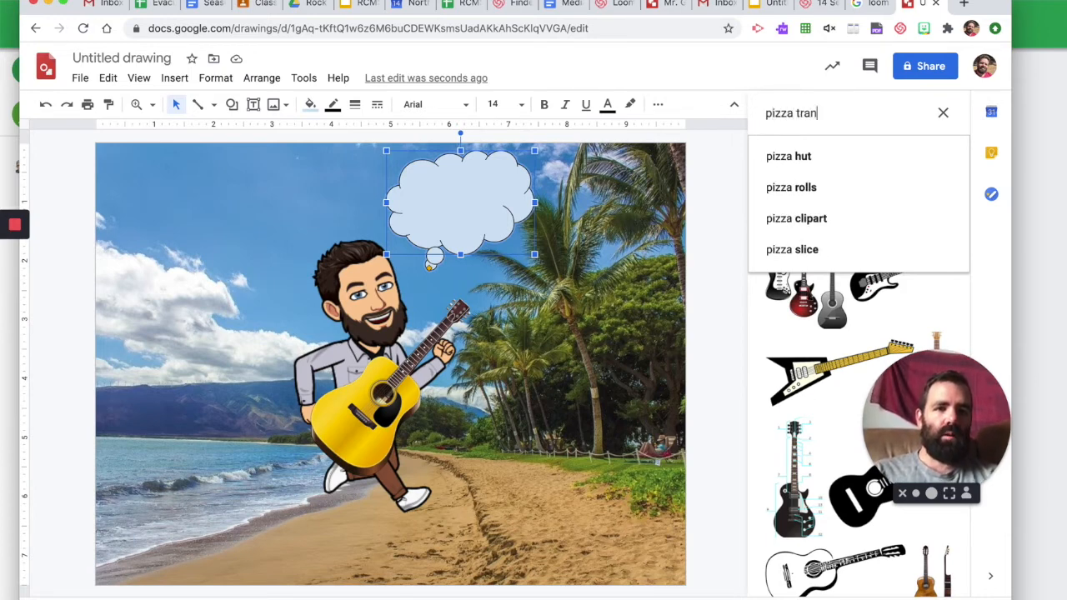
{"action": "type", "text": "spe"}
{"action": "type", "text": "rent"}
{"action": "key", "text": "Return"}
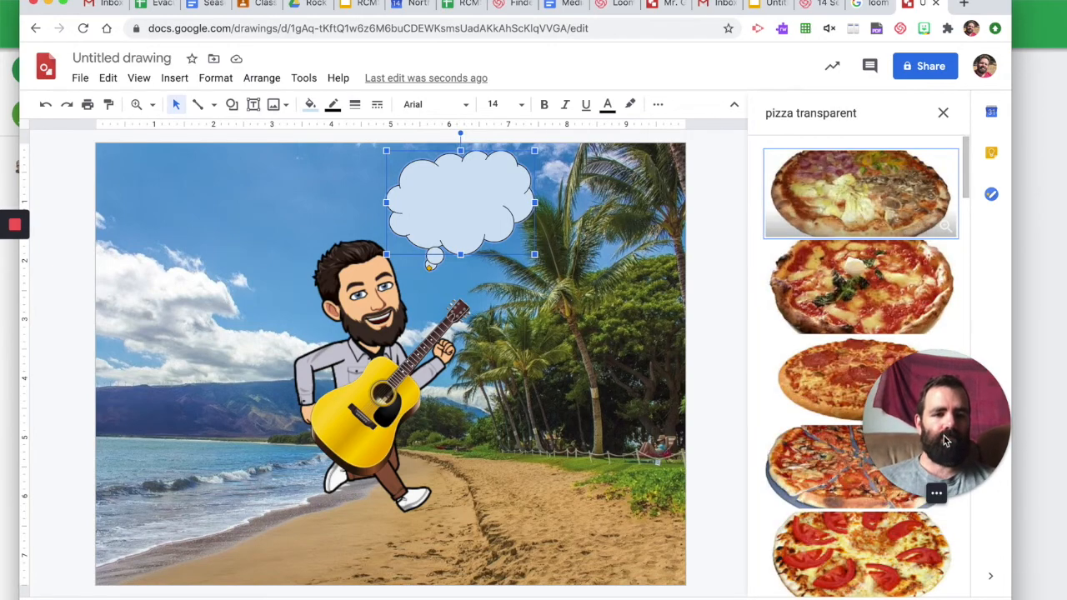
Insert the image of the olive and pepperoni pizza with a cheesy slice being pulled away
{"action": "left_click_drag", "start_coordinate": [945, 440], "coordinate": [778, 217]}
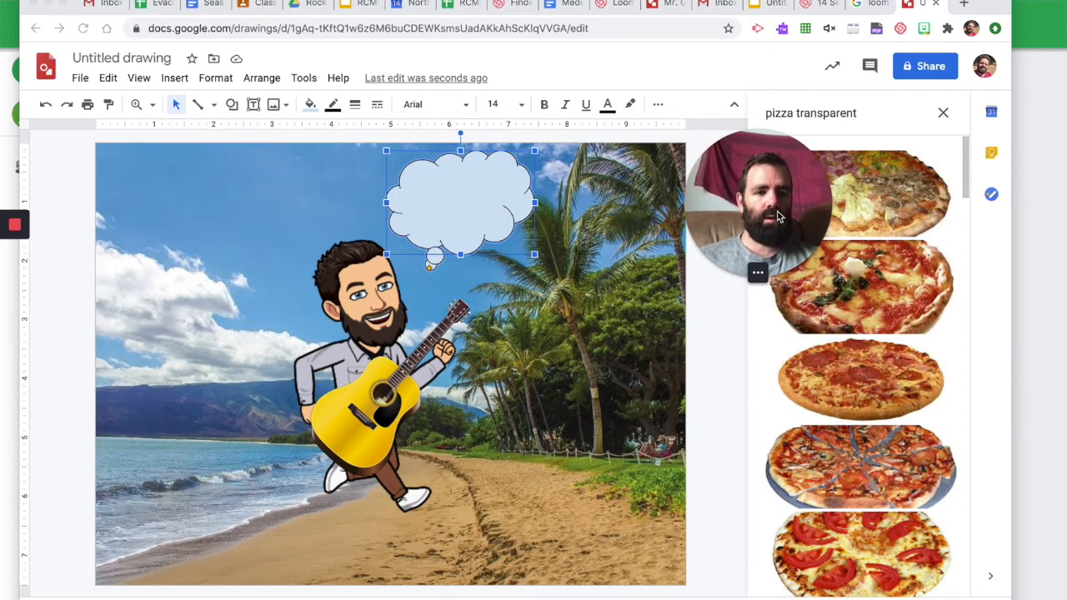
{"action": "scroll", "coordinate": [856, 509], "scroll_direction": "down", "scroll_amount": 5}
{"action": "scroll", "coordinate": [856, 509], "scroll_direction": "down", "scroll_amount": 2}
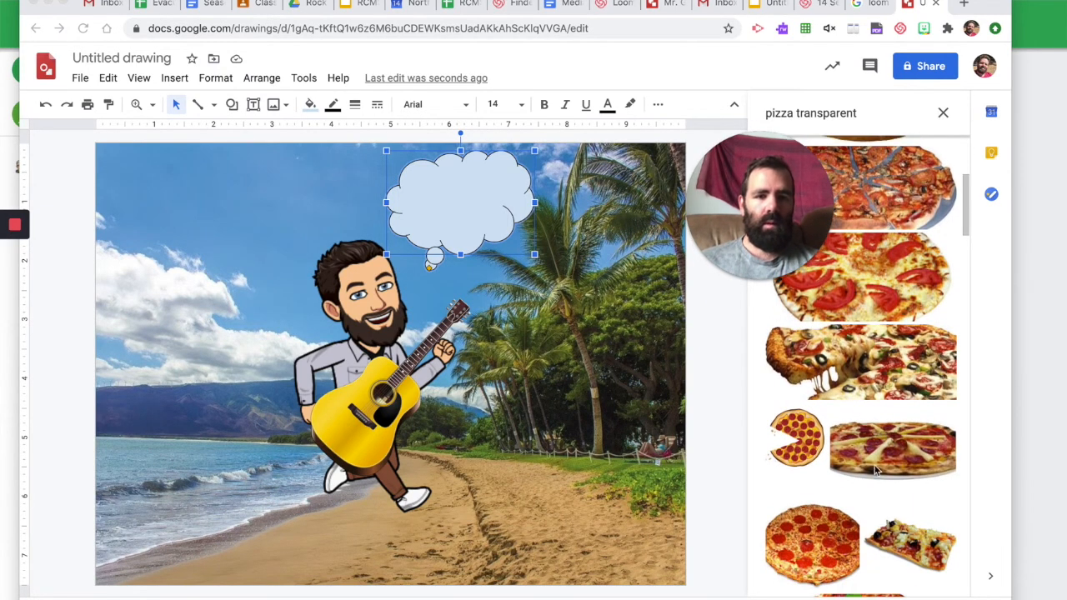
{"action": "left_click", "coordinate": [900, 395]}
{"action": "left_click", "coordinate": [932, 578]}
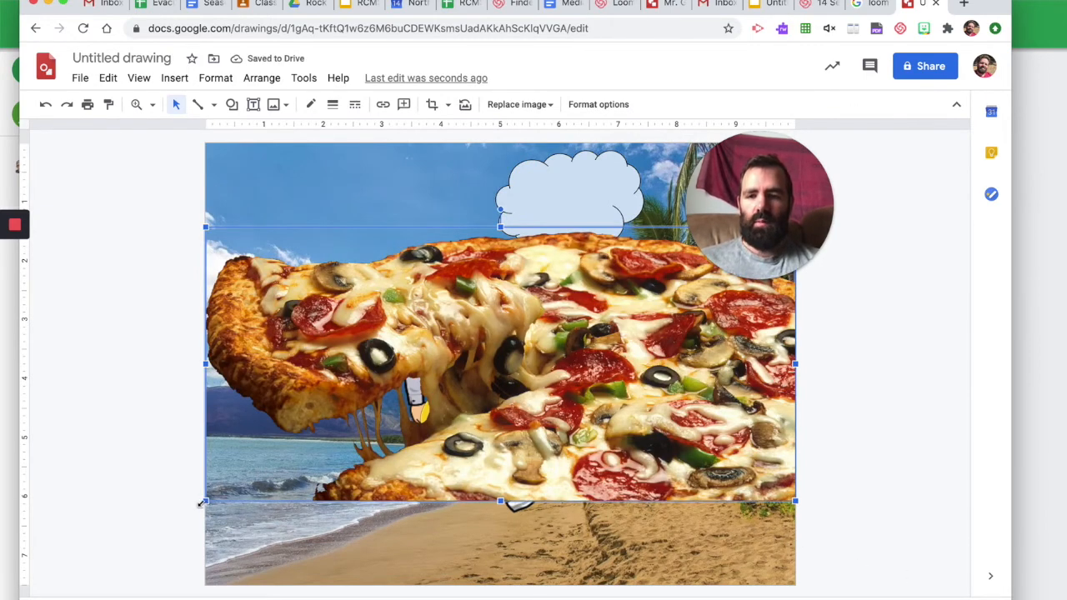
Shrink the pizza image to fit the cloud callout and move it inside the thought bubble
{"action": "left_click_drag", "start_coordinate": [258, 485], "coordinate": [599, 364]}
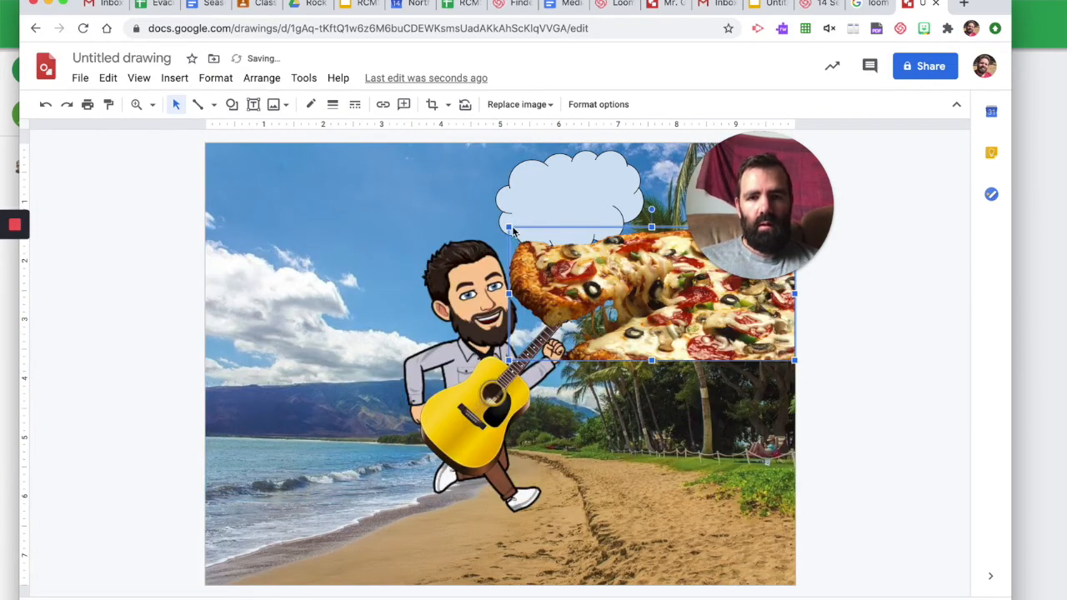
{"action": "left_click_drag", "start_coordinate": [506, 224], "coordinate": [601, 270]}
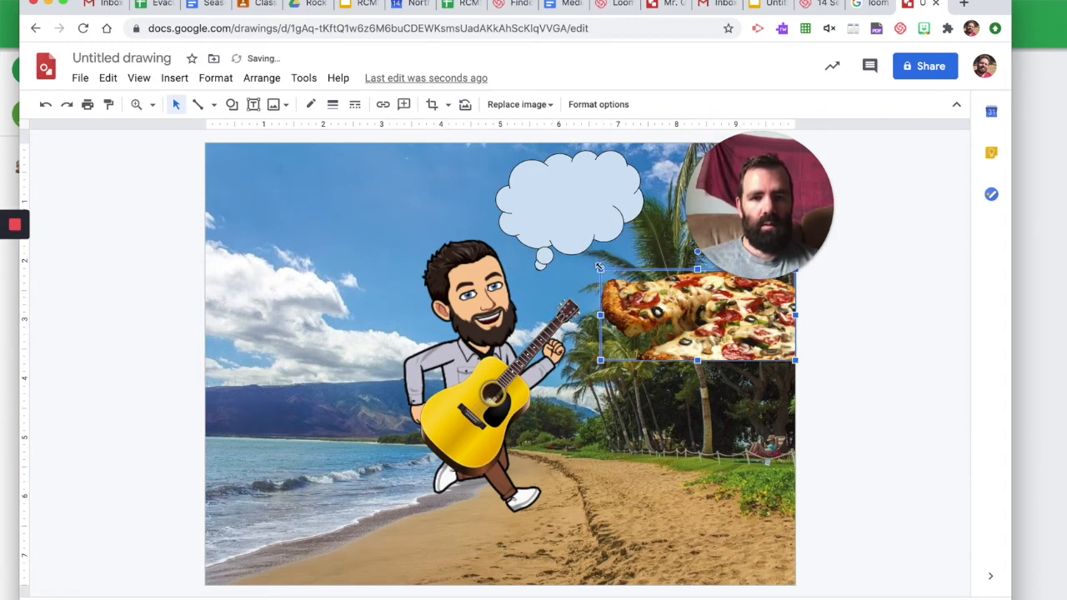
{"action": "left_click_drag", "start_coordinate": [600, 267], "coordinate": [683, 306]}
{"action": "left_click_drag", "start_coordinate": [726, 338], "coordinate": [566, 195]}
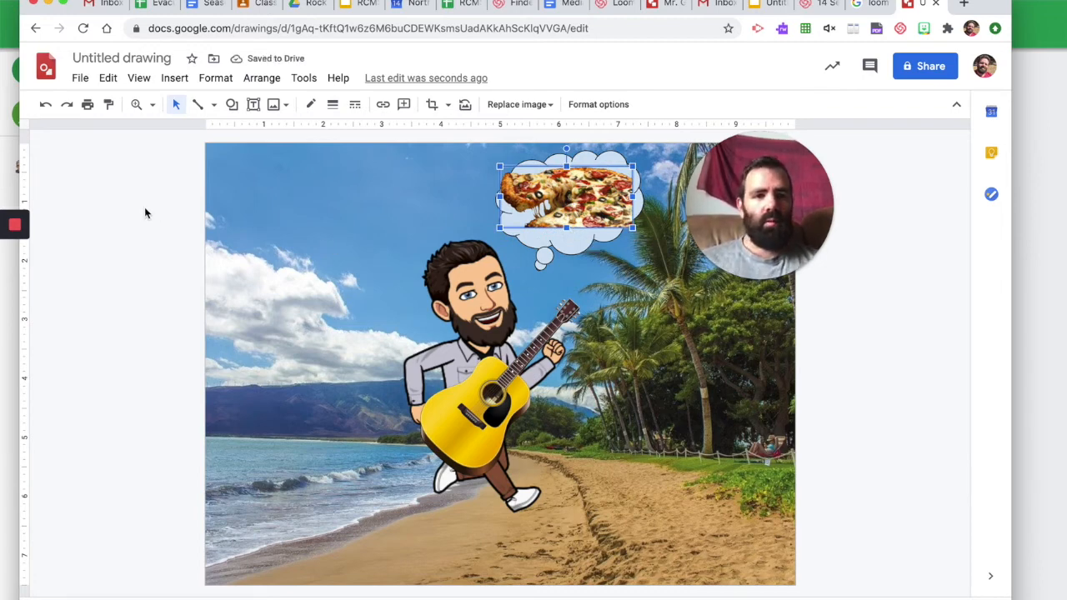
Close the chat window that sits behind the browser window
{"action": "left_click_drag", "start_coordinate": [786, 188], "coordinate": [915, 223]}
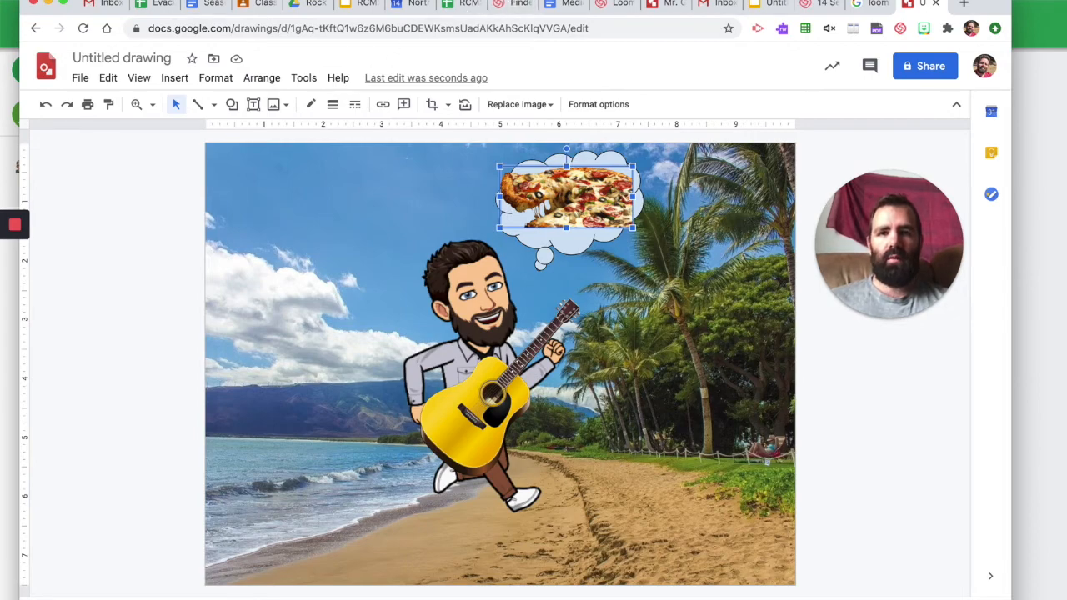
{"action": "left_click_drag", "start_coordinate": [450, 3], "coordinate": [562, 70]}
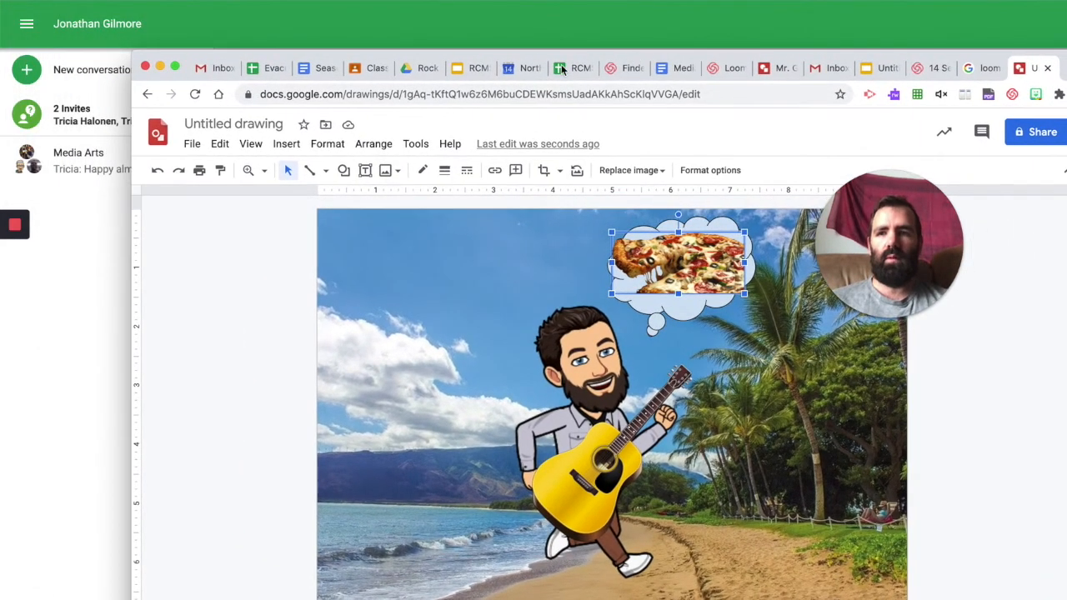
{"action": "left_click", "coordinate": [14, 2]}
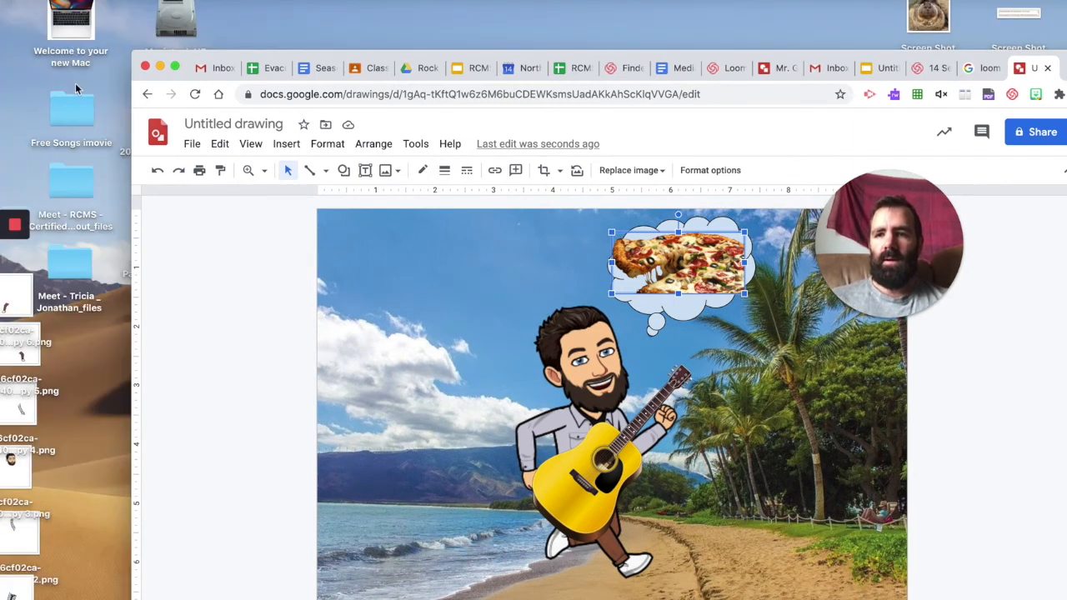
{"action": "left_click_drag", "start_coordinate": [236, 60], "coordinate": [108, 0]}
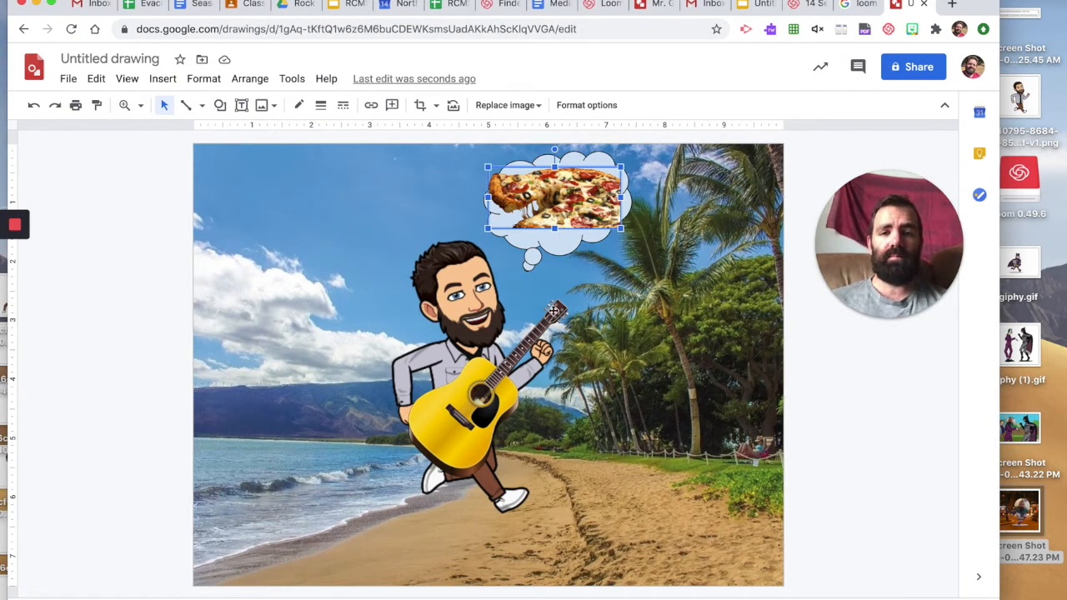
Search the web for "family silhouette transparen" images to add to the drawing
{"action": "left_click", "coordinate": [423, 208]}
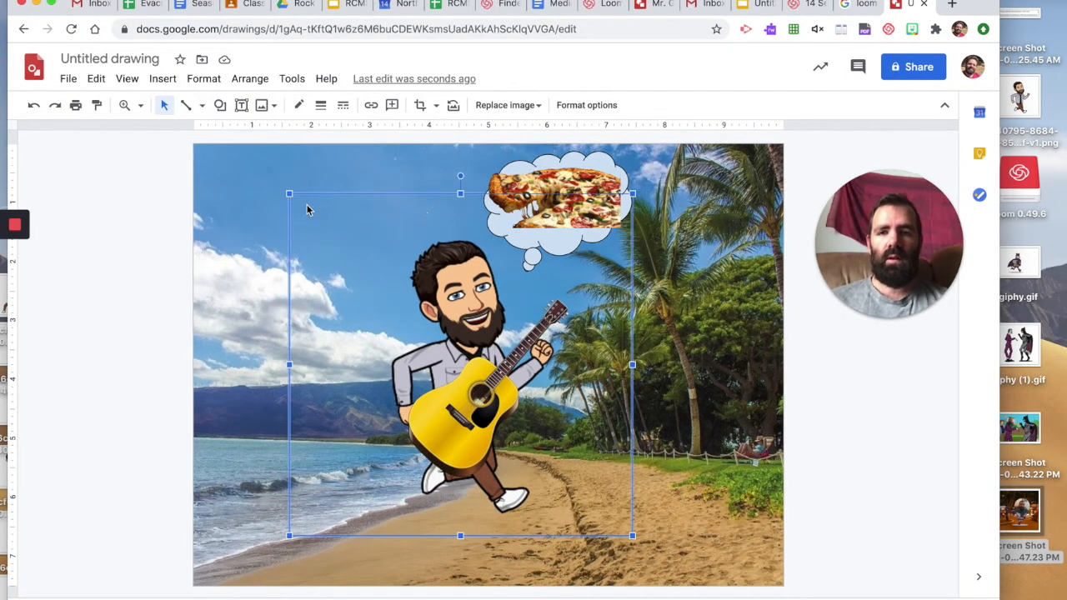
{"action": "left_click", "coordinate": [162, 78]}
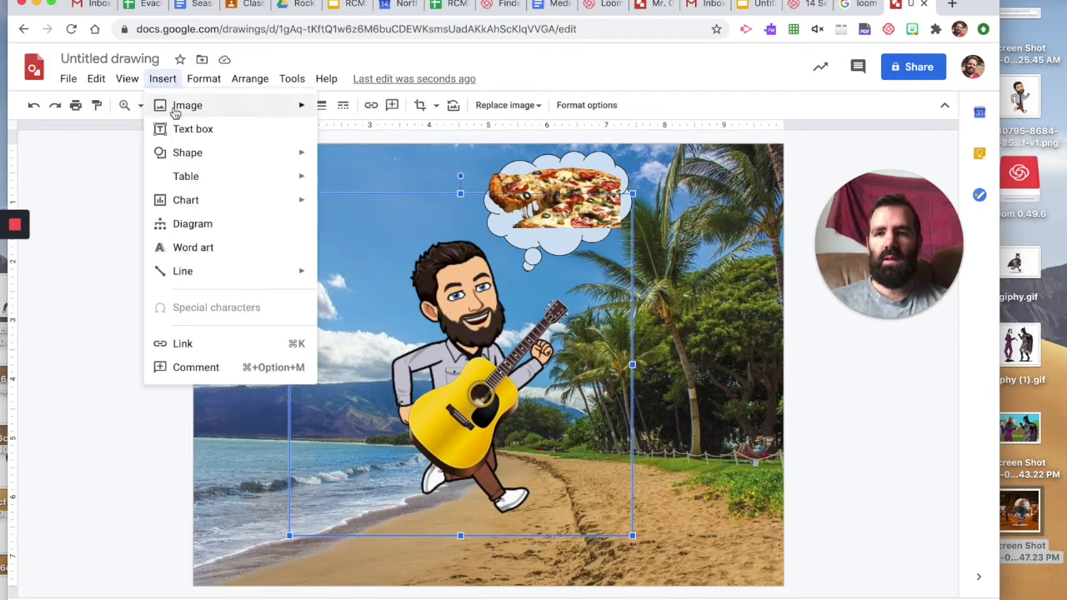
{"action": "mouse_move", "coordinate": [171, 109]}
{"action": "left_click", "coordinate": [379, 134]}
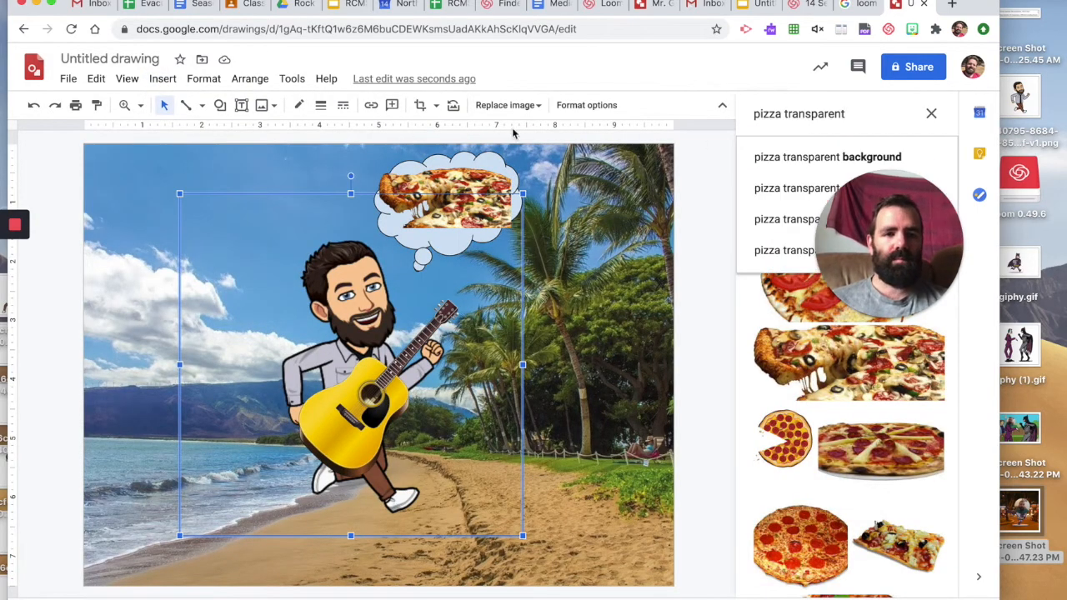
{"action": "left_click_drag", "start_coordinate": [851, 114], "coordinate": [747, 119]}
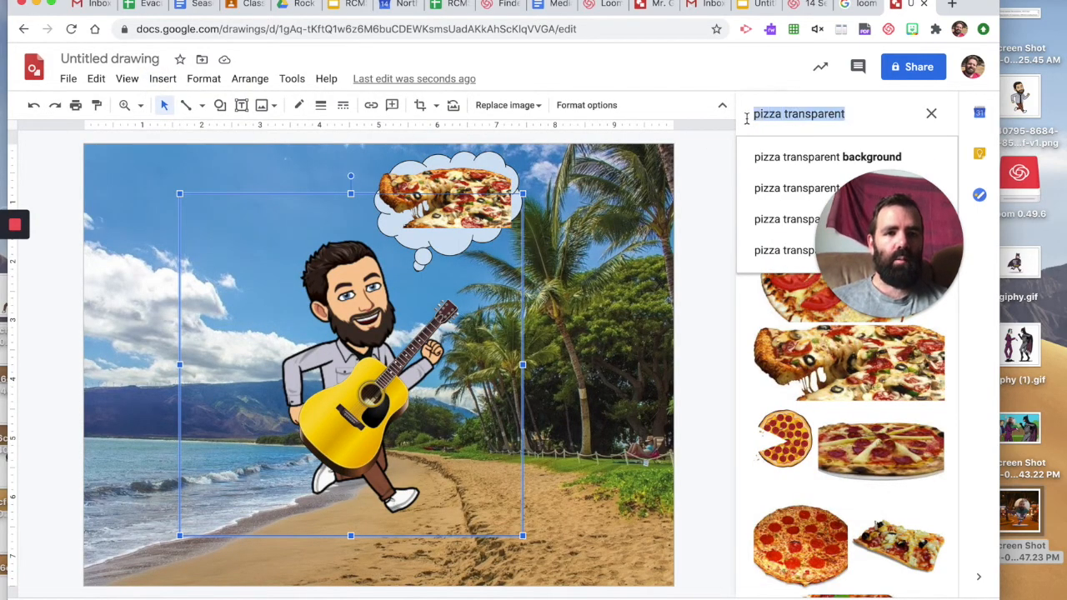
{"action": "type", "text": "family silh"}
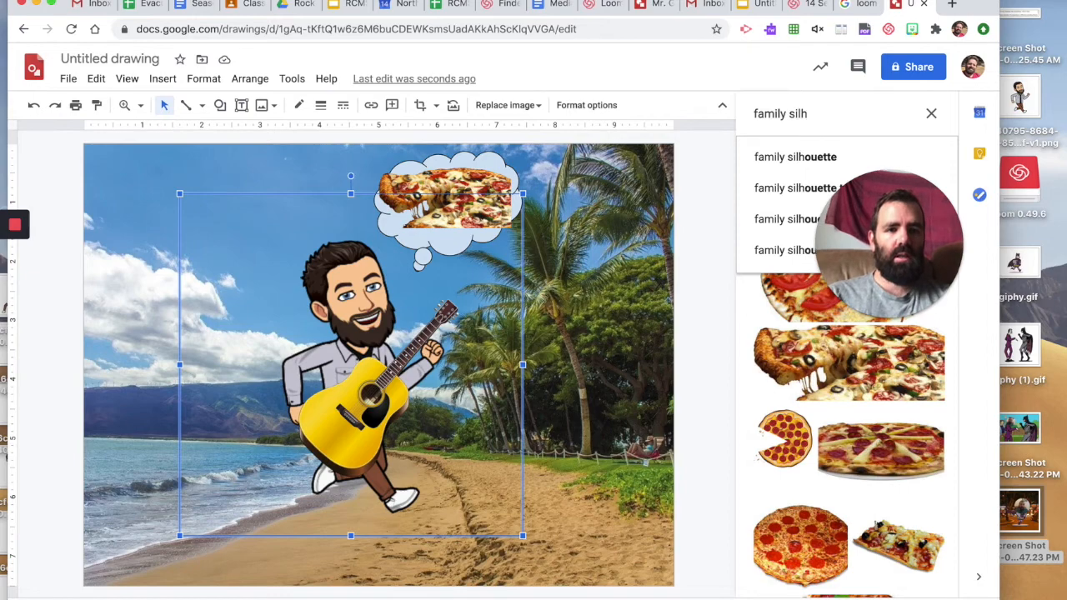
{"action": "type", "text": "ouette transpare"}
{"action": "key", "text": "BackSpace"}
{"action": "type", "text": "ren"}
{"action": "key", "text": "Return"}
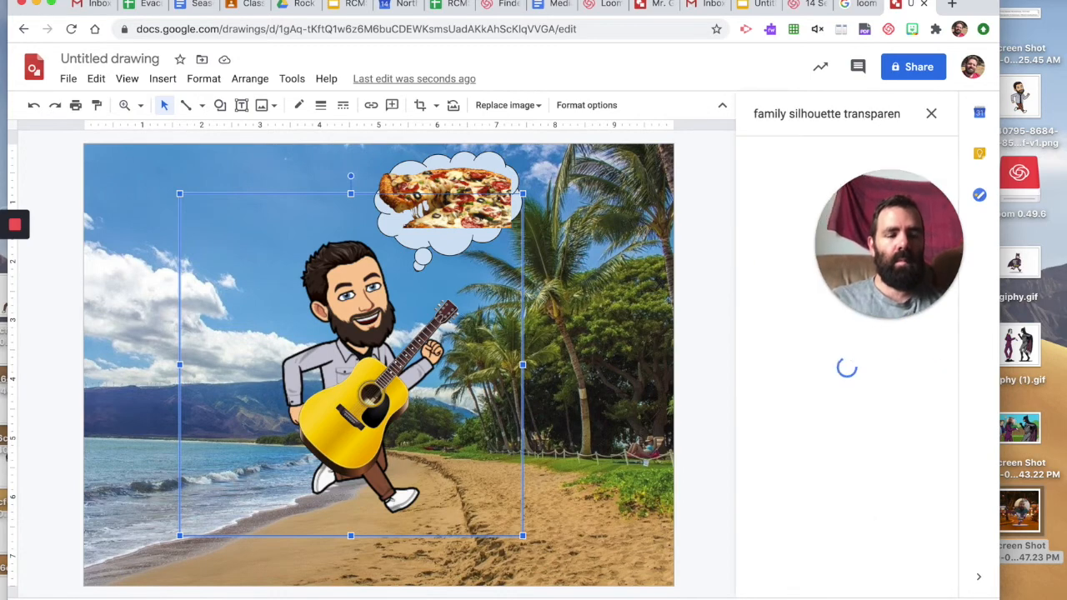
Insert the family silhouette with two adults carrying small children and two older children holding hands
{"action": "mouse_move", "coordinate": [886, 250]}
{"action": "left_mouse_down"}
{"action": "mouse_move", "coordinate": [328, 513]}
{"action": "mouse_move", "coordinate": [88, 530]}
{"action": "mouse_move", "coordinate": [307, 362]}
{"action": "mouse_move", "coordinate": [350, 315]}
{"action": "mouse_move", "coordinate": [341, 307]}
{"action": "mouse_move", "coordinate": [384, 309]}
{"action": "left_mouse_up"}
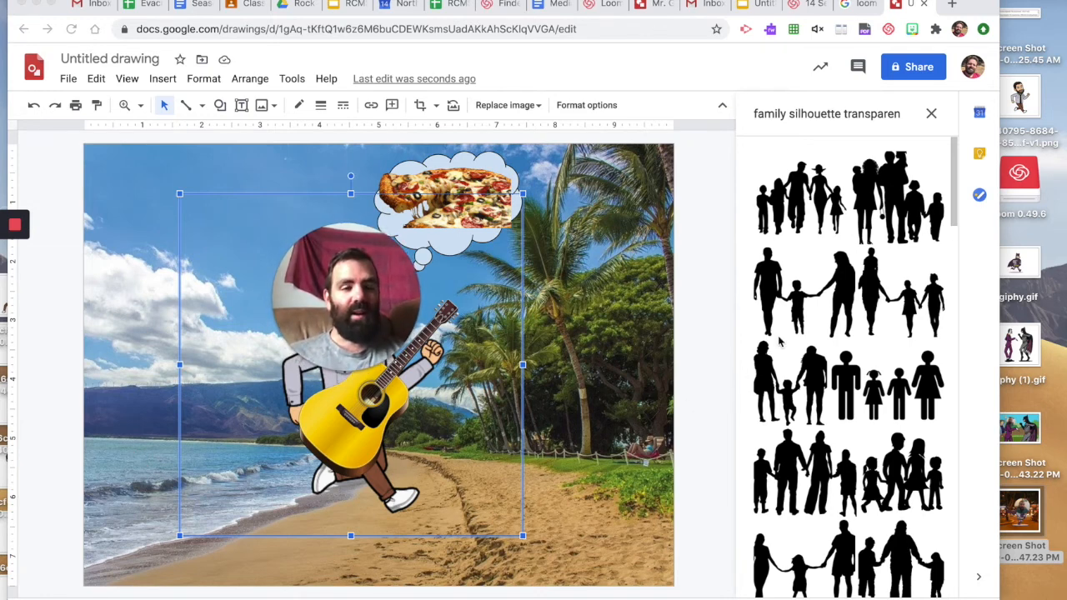
{"action": "left_click", "coordinate": [909, 209]}
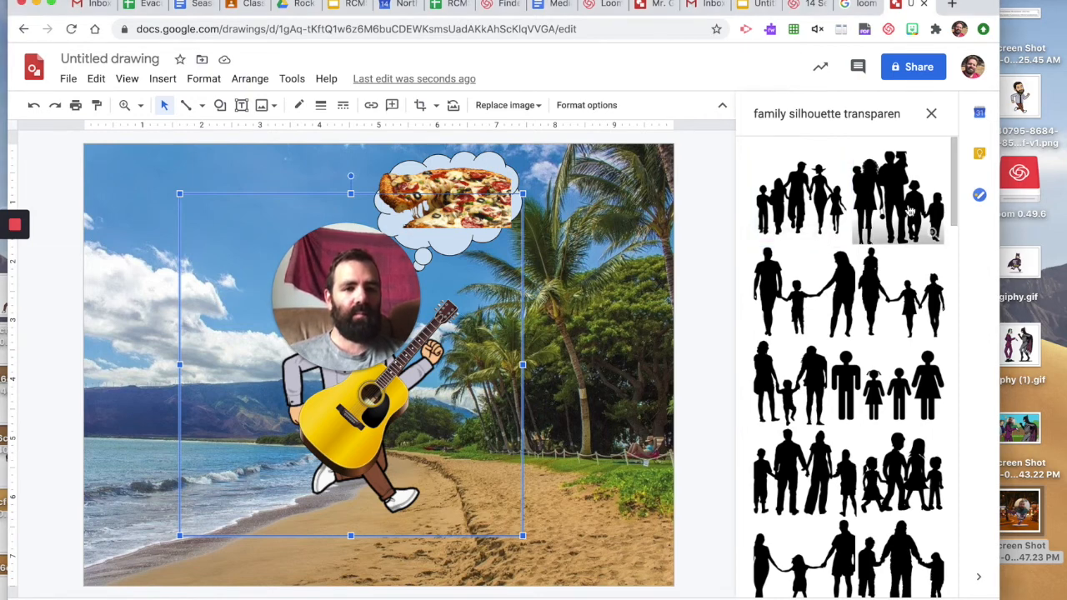
{"action": "left_click", "coordinate": [908, 209]}
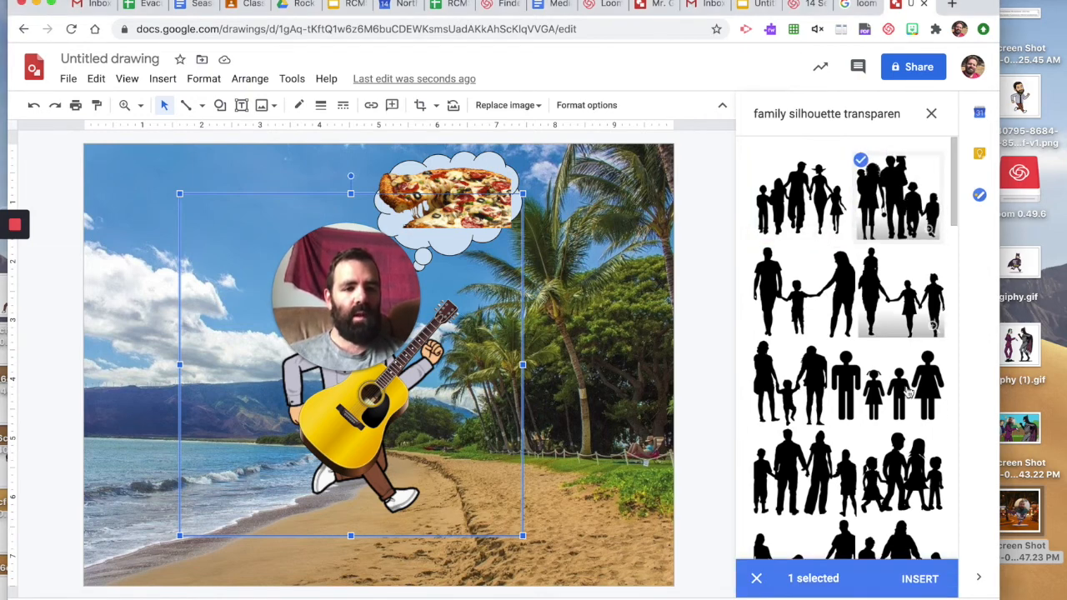
{"action": "left_click", "coordinate": [919, 578]}
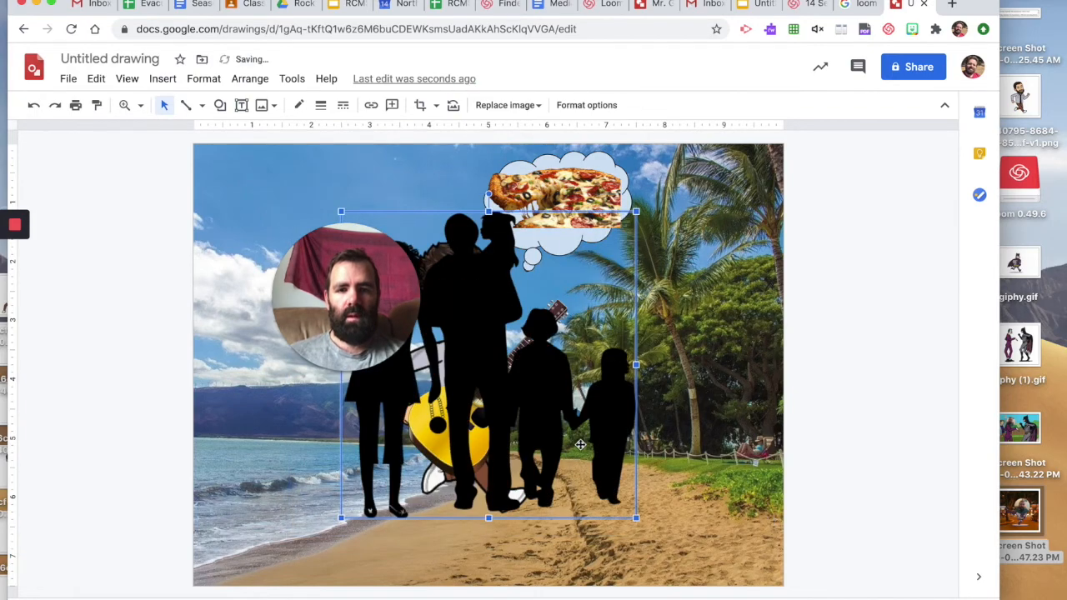
Shrink the family silhouette to about 2.9 inches wide and place it on the beach beside the Bitmoji
{"action": "left_click_drag", "start_coordinate": [554, 409], "coordinate": [693, 409]}
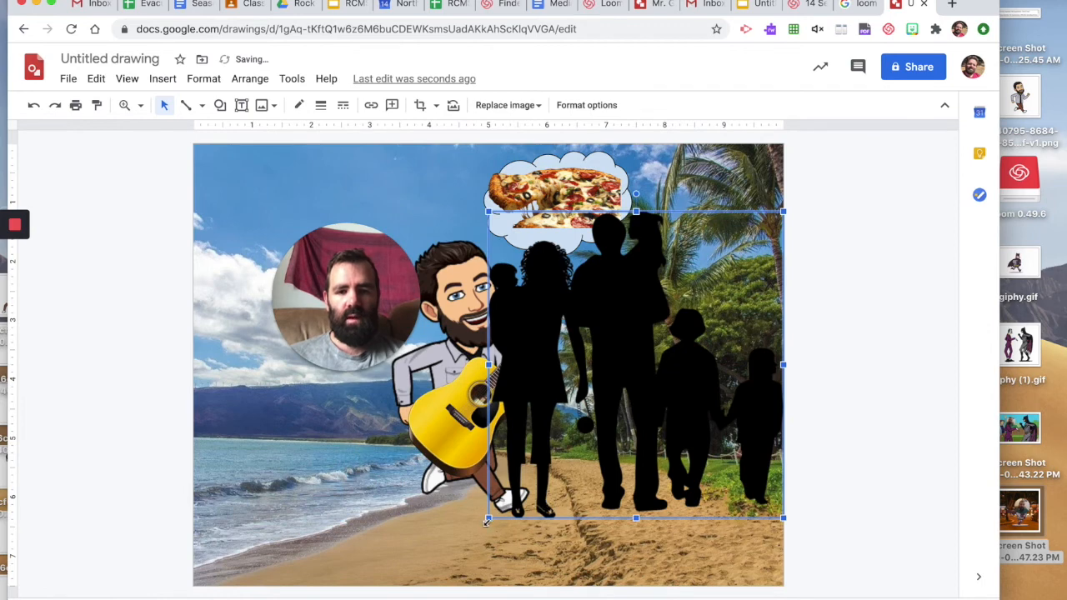
{"action": "left_click_drag", "start_coordinate": [488, 519], "coordinate": [631, 423]}
{"action": "left_click_drag", "start_coordinate": [714, 338], "coordinate": [610, 454]}
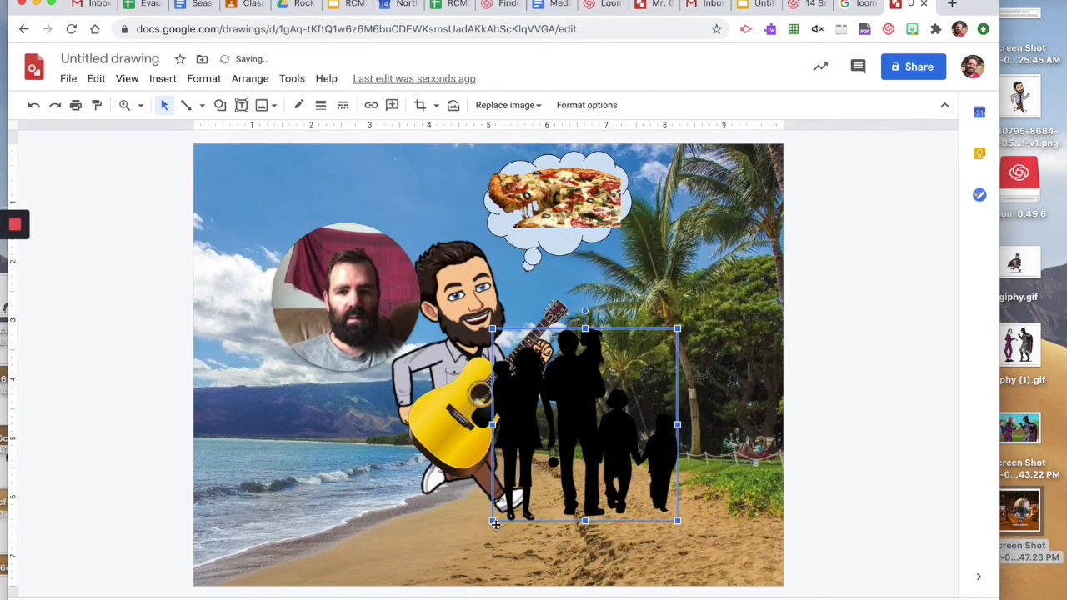
{"action": "left_click_drag", "start_coordinate": [491, 521], "coordinate": [518, 505]}
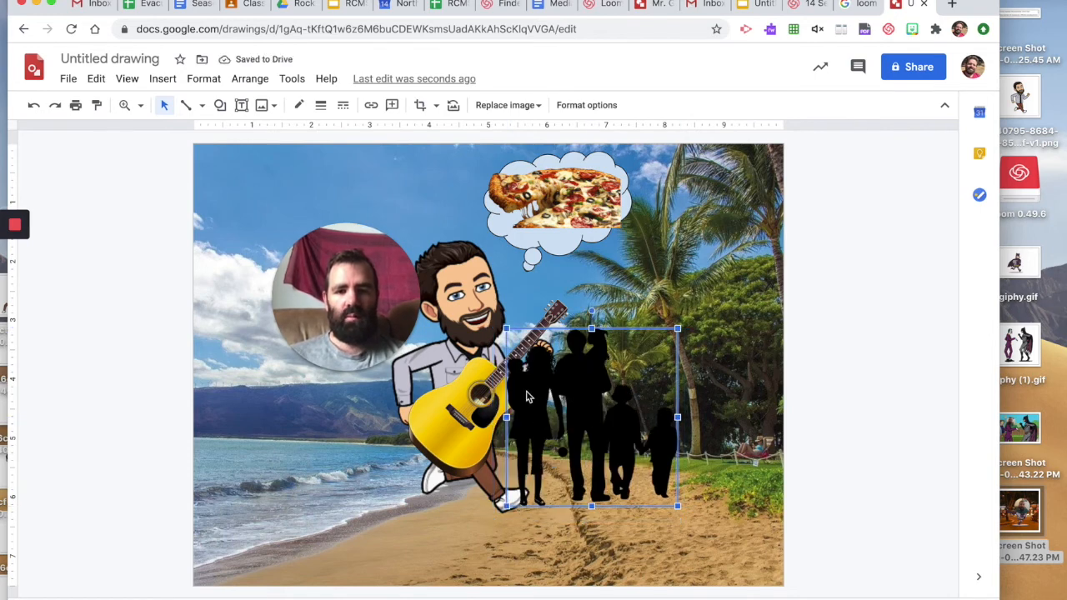
Send the family silhouette backward until it sits behind both the guitar and the Bitmoji
{"action": "left_click", "coordinate": [242, 78]}
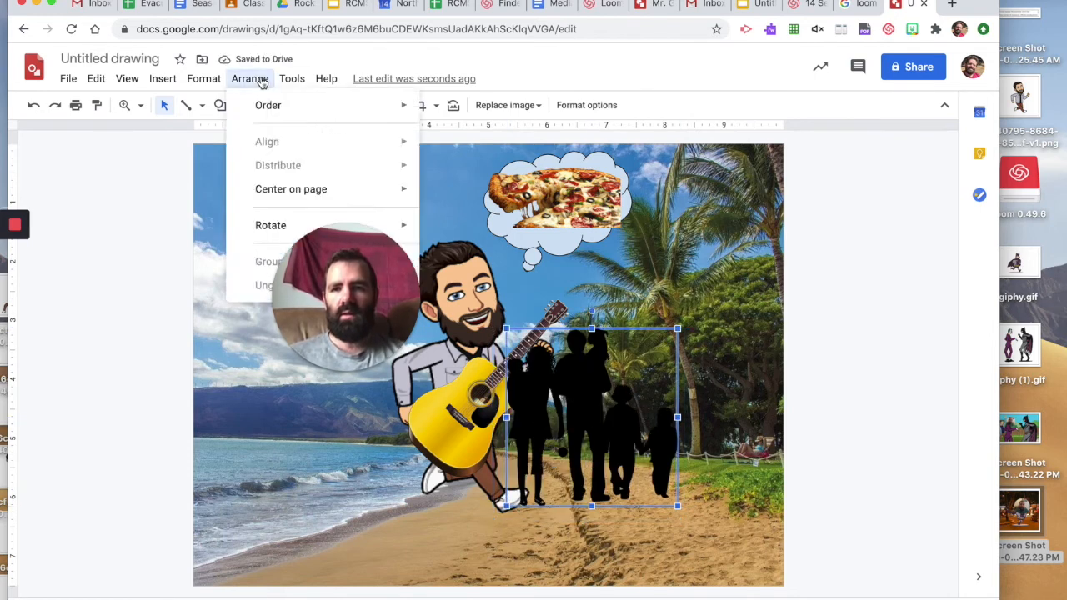
{"action": "mouse_move", "coordinate": [364, 107]}
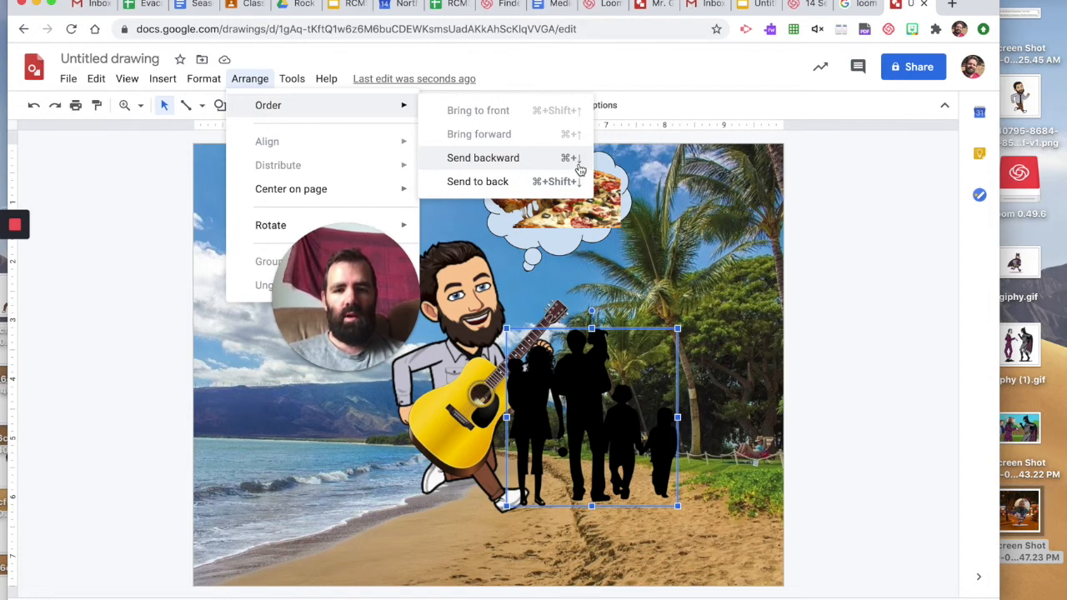
{"action": "left_click", "coordinate": [815, 222]}
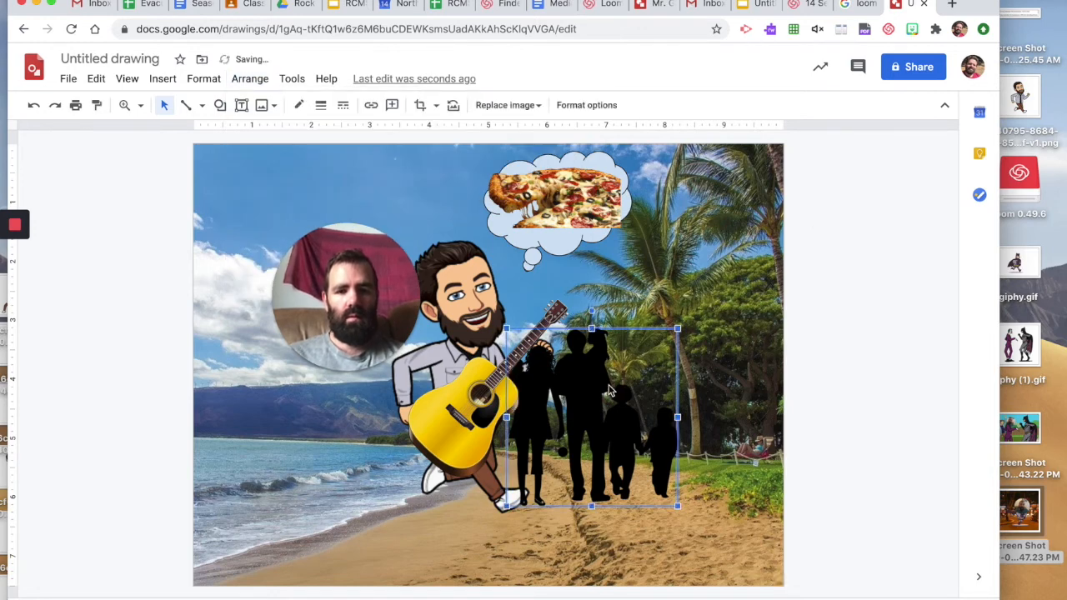
{"action": "key", "text": "super+Down"}
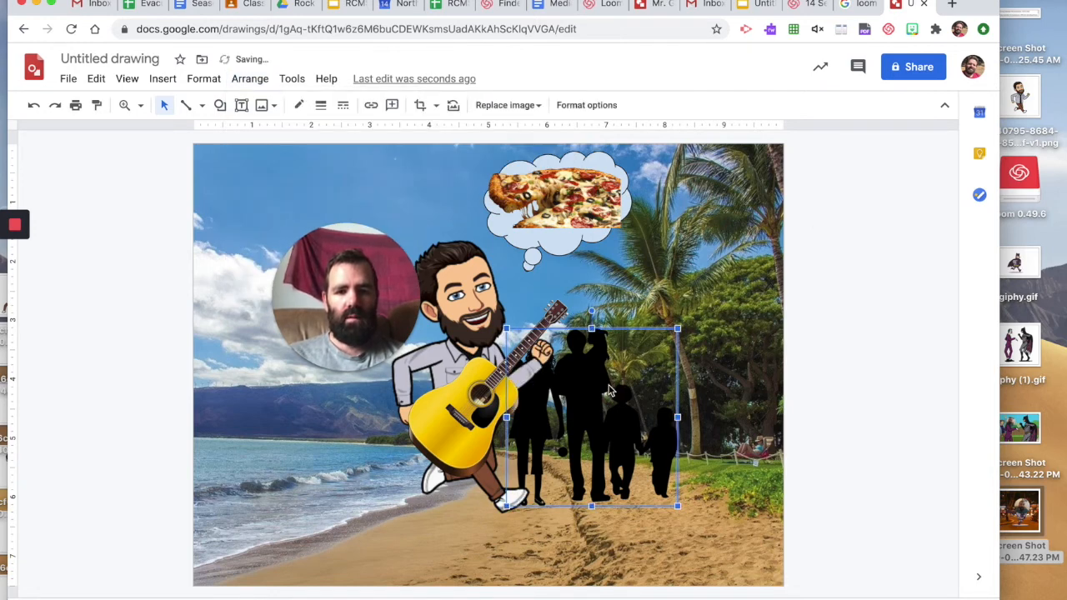
Nudge the family silhouette slightly up and to the right on the beach behind the Bitmoji
{"action": "left_click", "coordinate": [624, 436]}
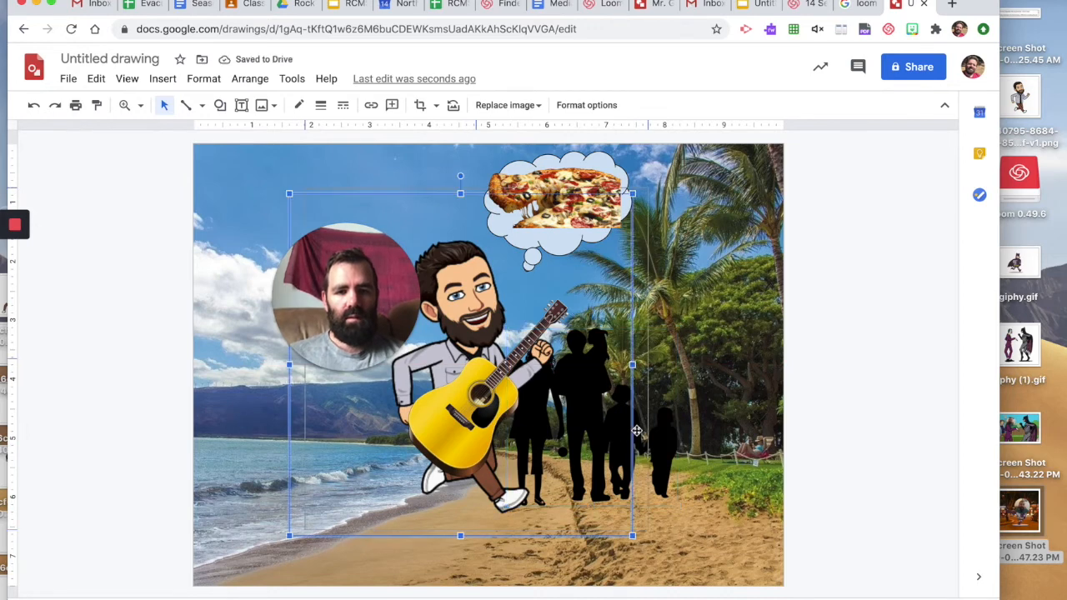
{"action": "left_click_drag", "start_coordinate": [631, 433], "coordinate": [675, 415]}
{"action": "left_click", "coordinate": [665, 430]}
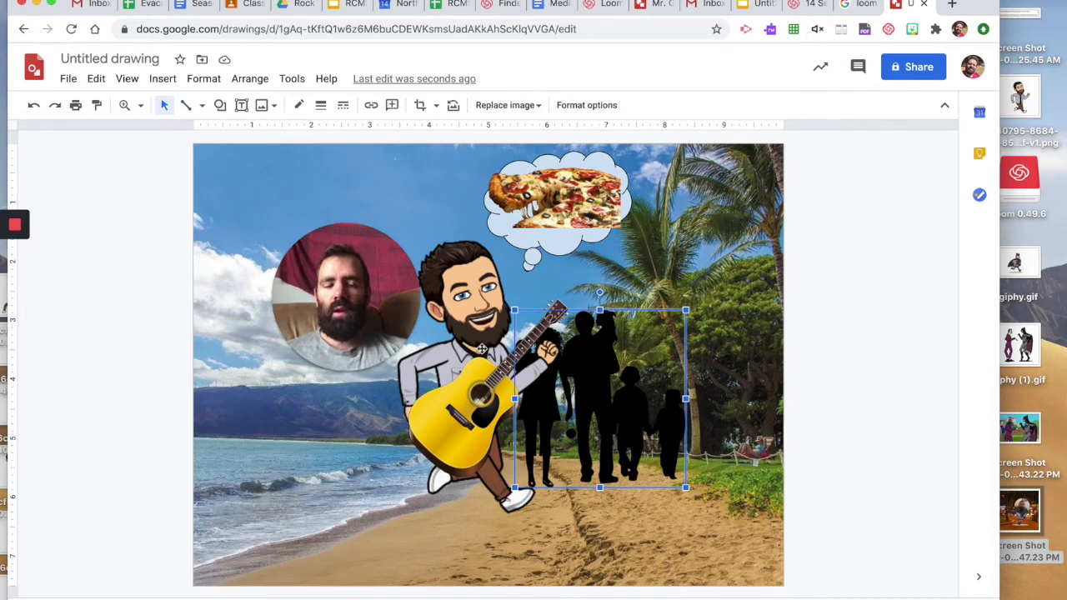
Open the drawing's title for editing
{"action": "left_click", "coordinate": [128, 60]}
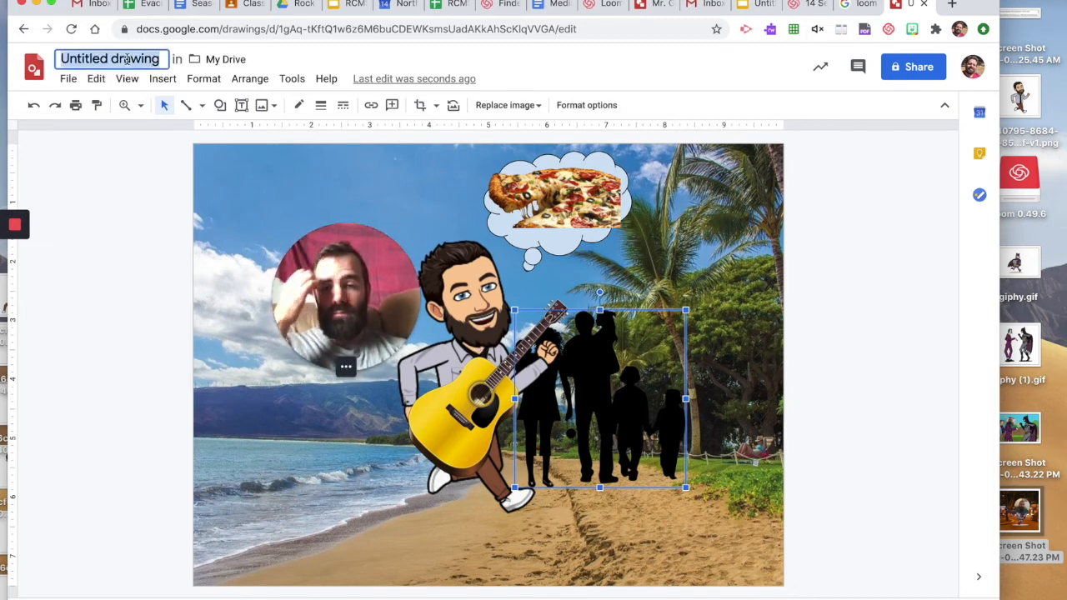